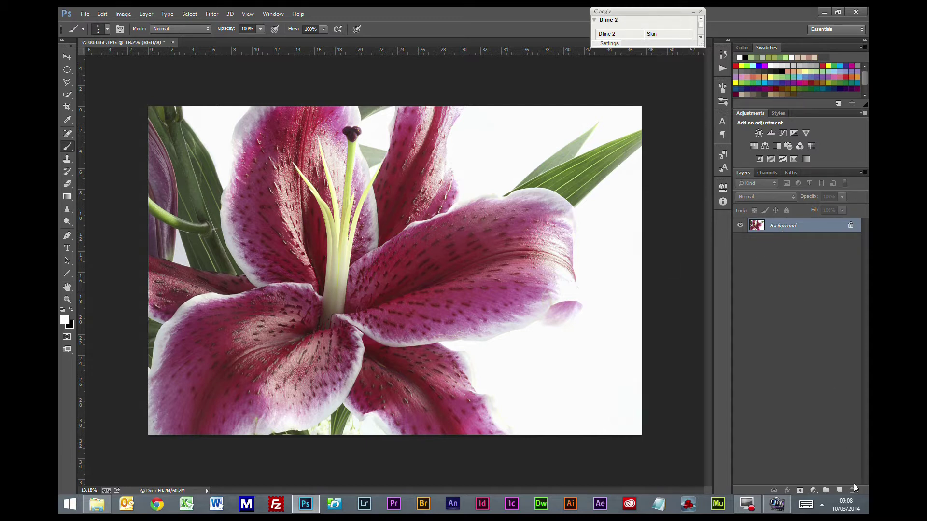
# Add a new empty layer and draw a small circular selection on the lower-left petal, zoomed in
pyautogui.click(839, 491)
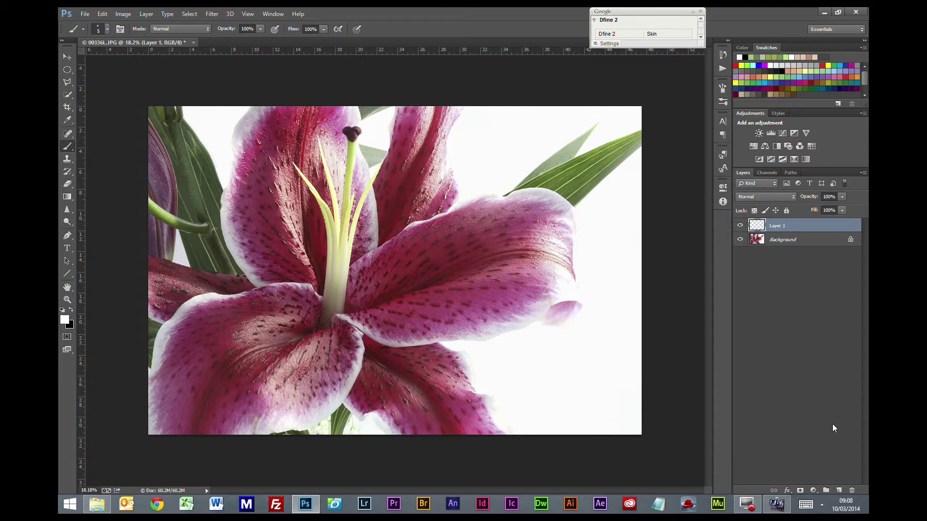
pyautogui.click(66, 70)
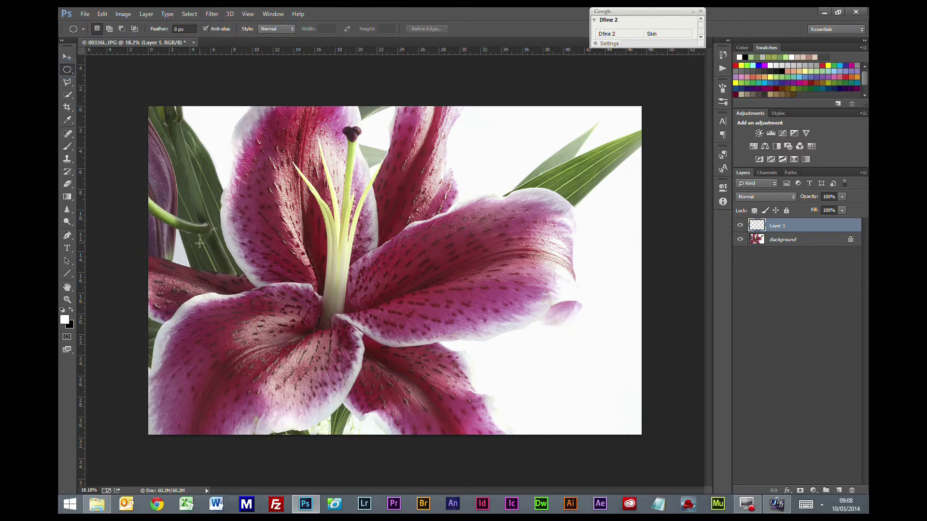
pyautogui.moveTo(260, 329); pyautogui.dragTo(268, 338)
pyautogui.scroll(3, 285, 364)
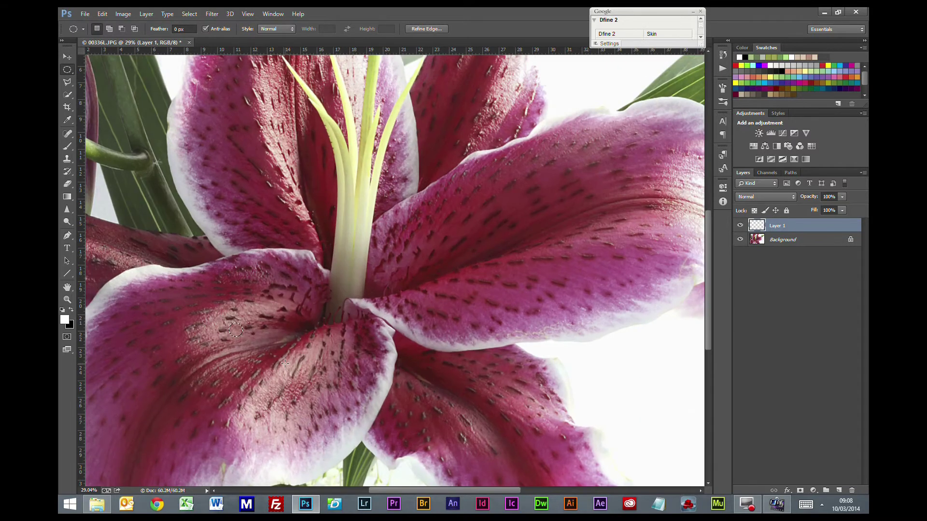
pyautogui.scroll(1, 285, 363)
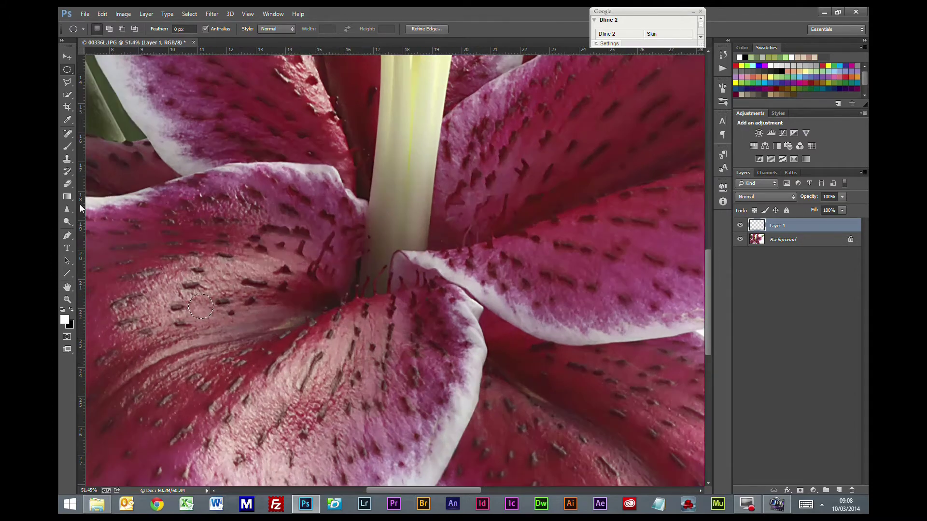
# Switch to the Gradient tool and pick the black-to-white gradient preset
pyautogui.click(67, 197)
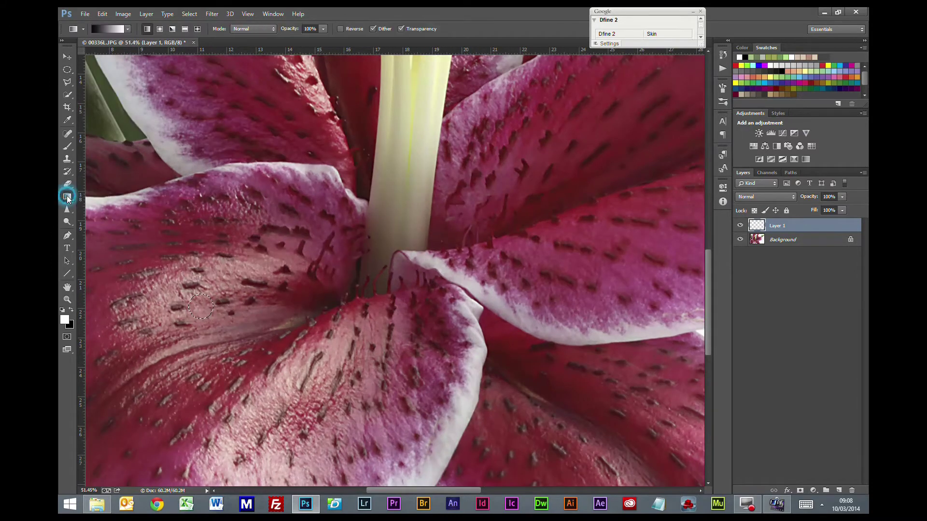
pyautogui.click(128, 30)
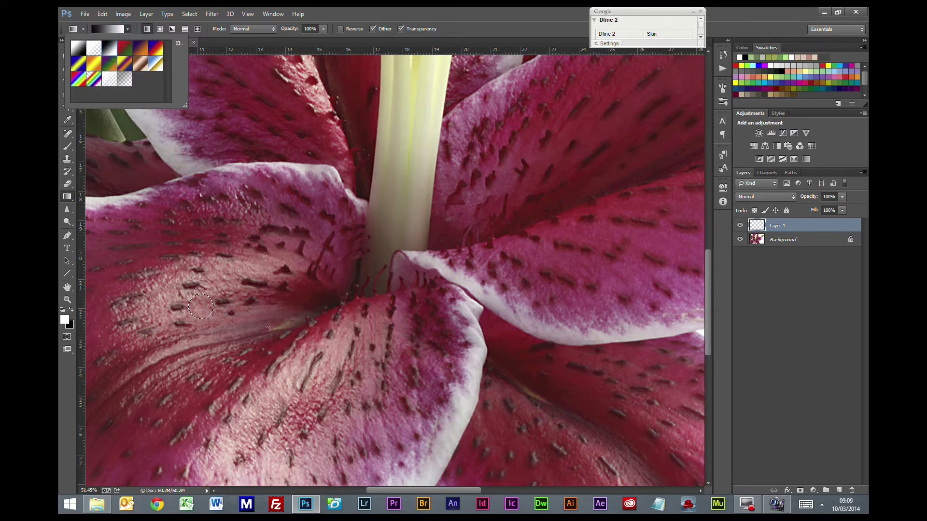
pyautogui.scroll(2, 195, 300)
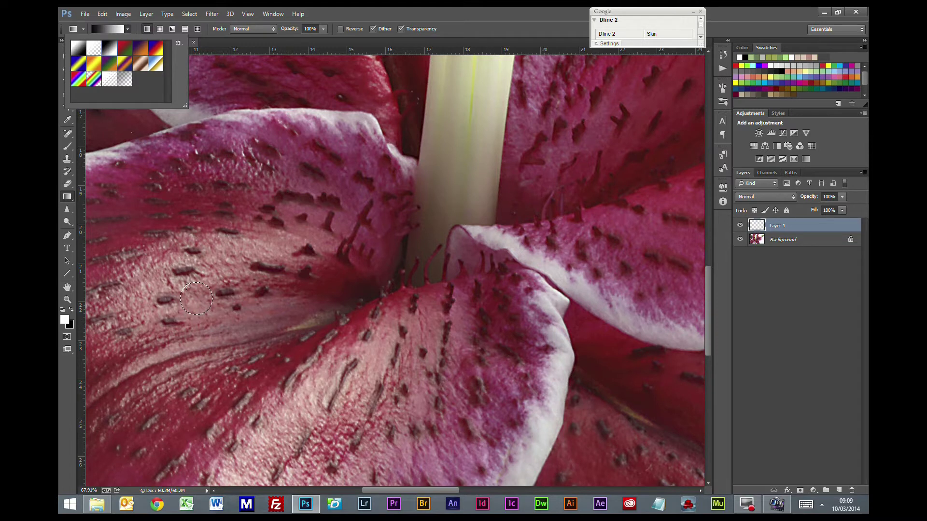
pyautogui.click(186, 288)
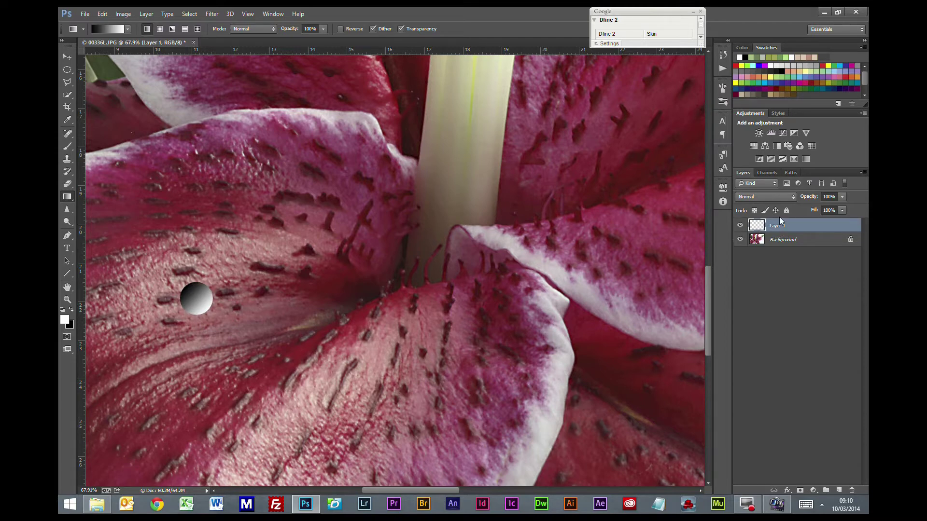
# Set Layer 1's blend mode to Overlay and open its Layer Style dialog
pyautogui.click(769, 197)
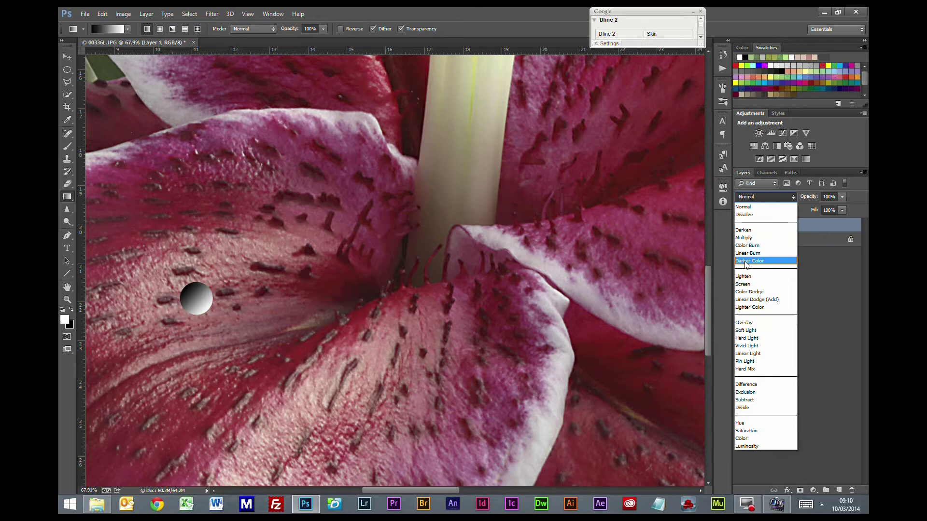
pyautogui.click(754, 322)
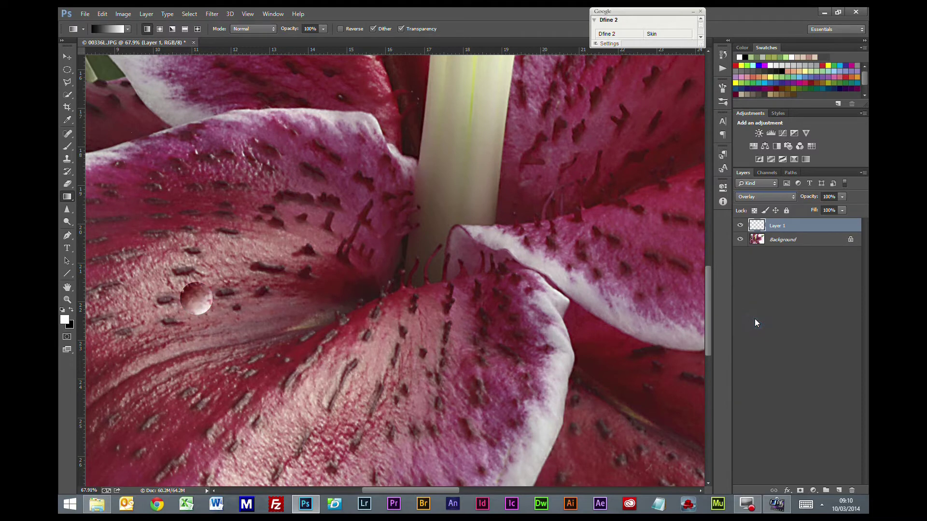
pyautogui.doubleClick(854, 230)
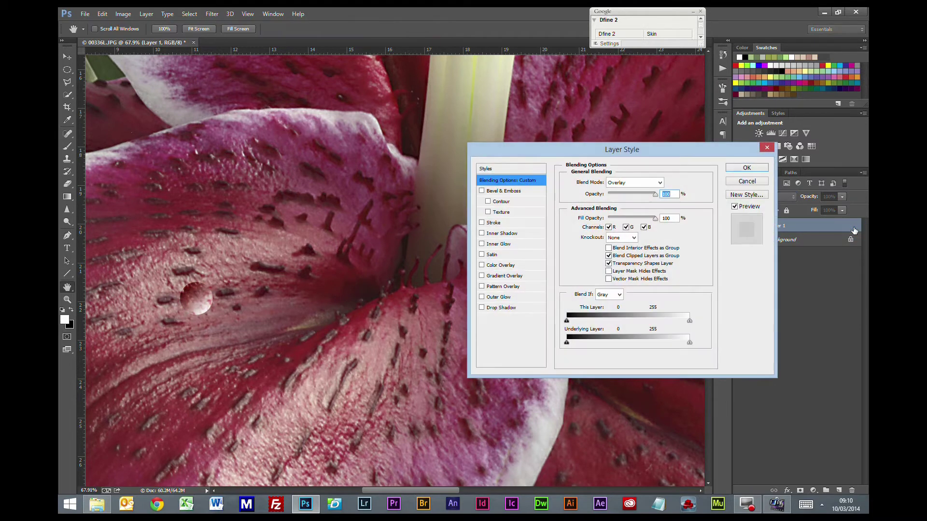
pyautogui.moveTo(666, 154); pyautogui.dragTo(535, 154)
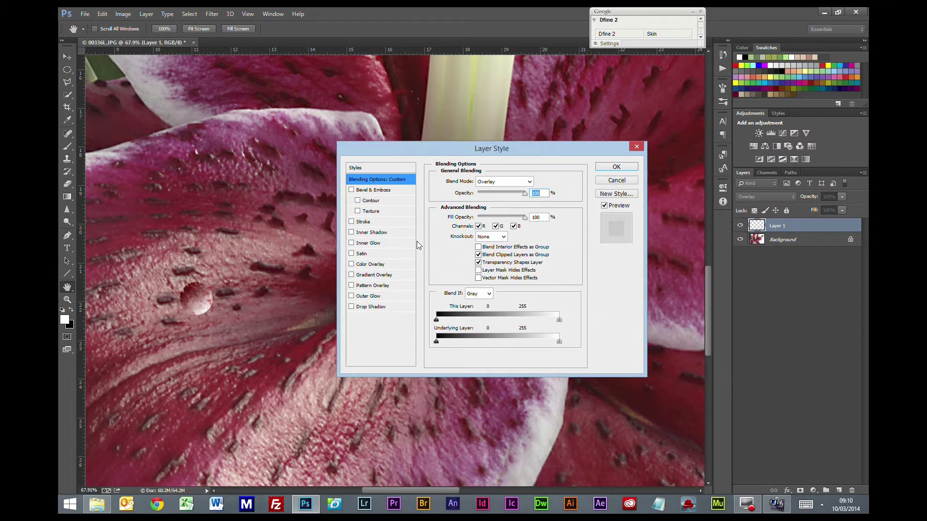
# Add an Inner Shadow with 30% opacity, 10 px distance and 8 px size, with global light off
pyautogui.click(366, 233)
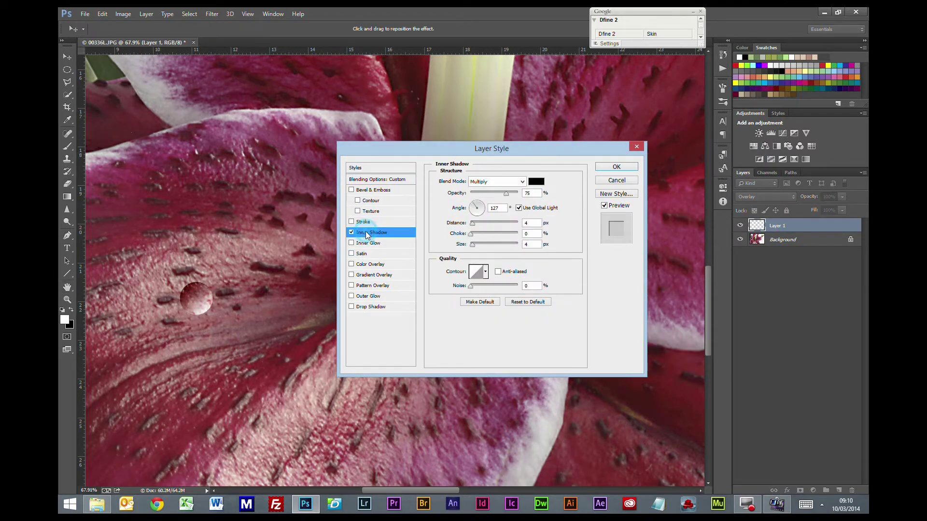
pyautogui.doubleClick(535, 193)
pyautogui.write('30')
pyautogui.doubleClick(524, 224)
pyautogui.write('6')
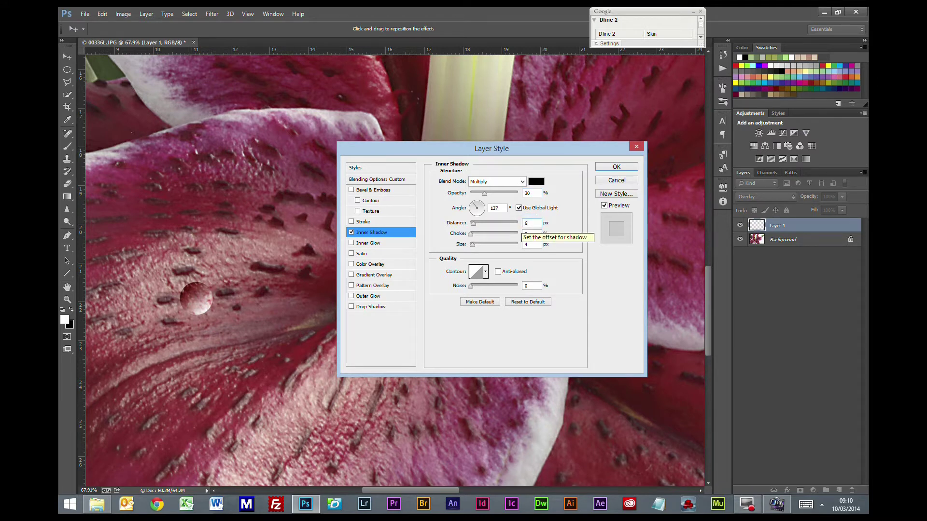
pyautogui.doubleClick(530, 244)
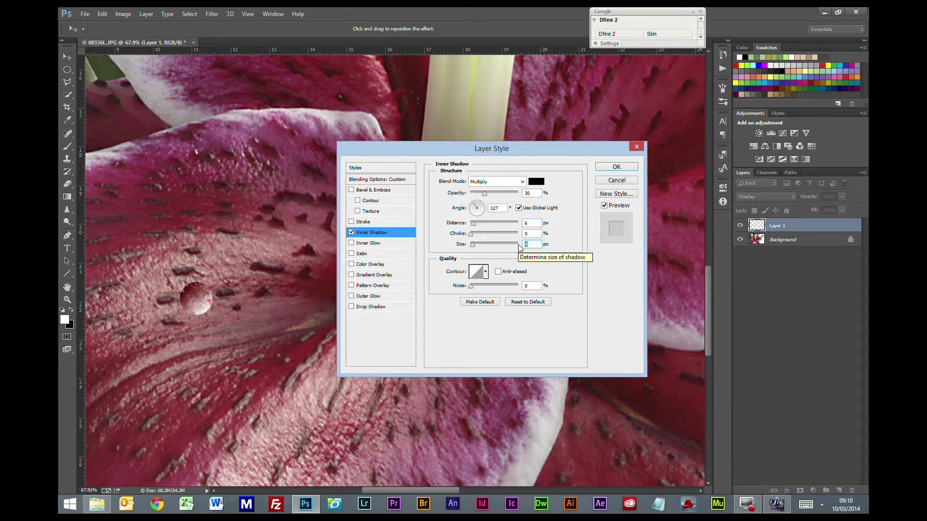
pyautogui.write('8')
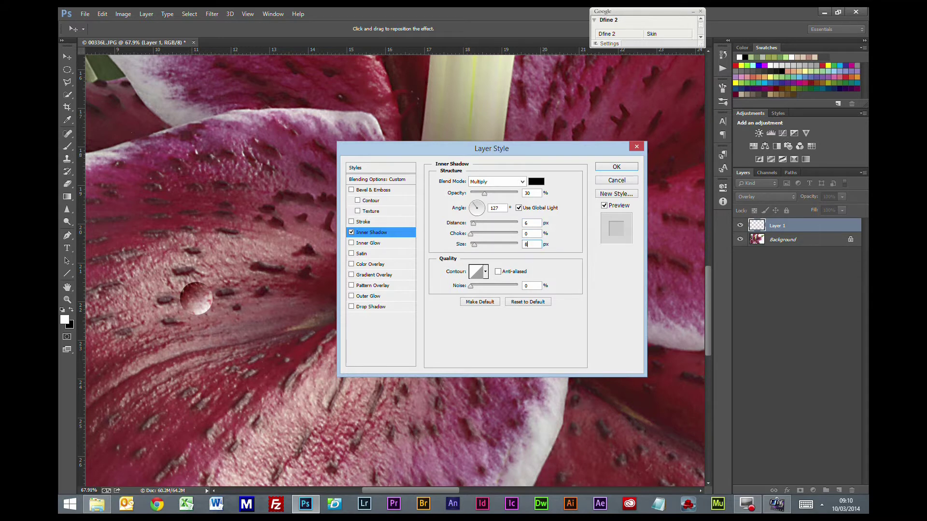
pyautogui.doubleClick(530, 223)
pyautogui.write('10')
pyautogui.click(518, 209)
# Add a Drop Shadow without global light at 40% opacity, 15 px distance and 10 px size
pyautogui.click(370, 307)
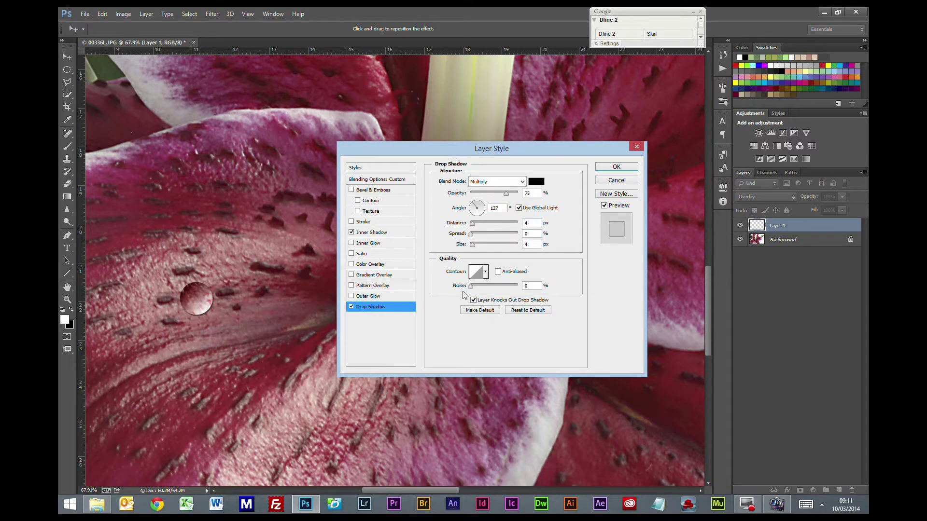
pyautogui.click(519, 209)
pyautogui.doubleClick(530, 193)
pyautogui.write('40')
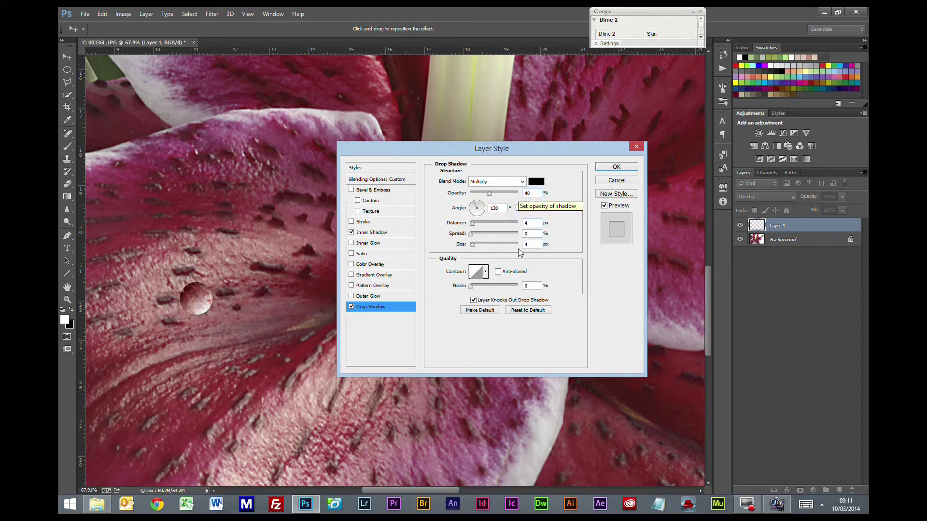
pyautogui.doubleClick(500, 209)
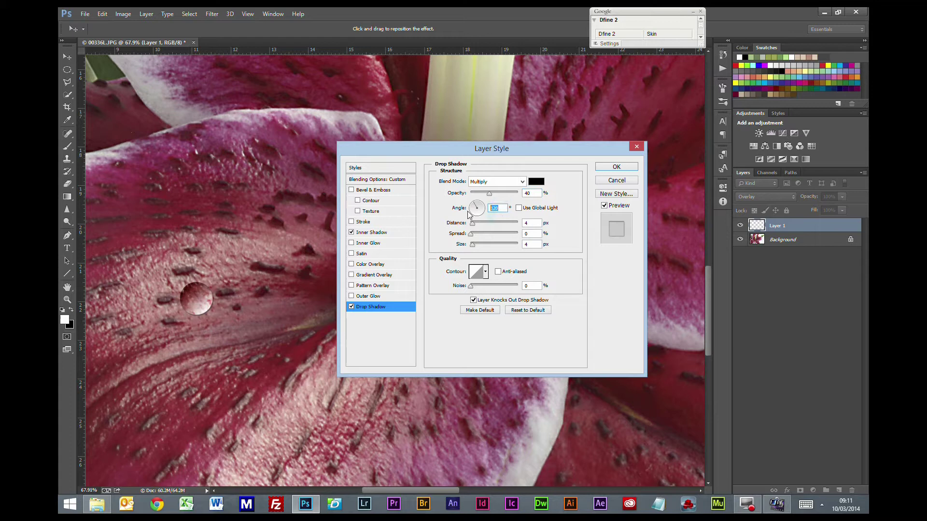
pyautogui.doubleClick(535, 223)
pyautogui.write('15')
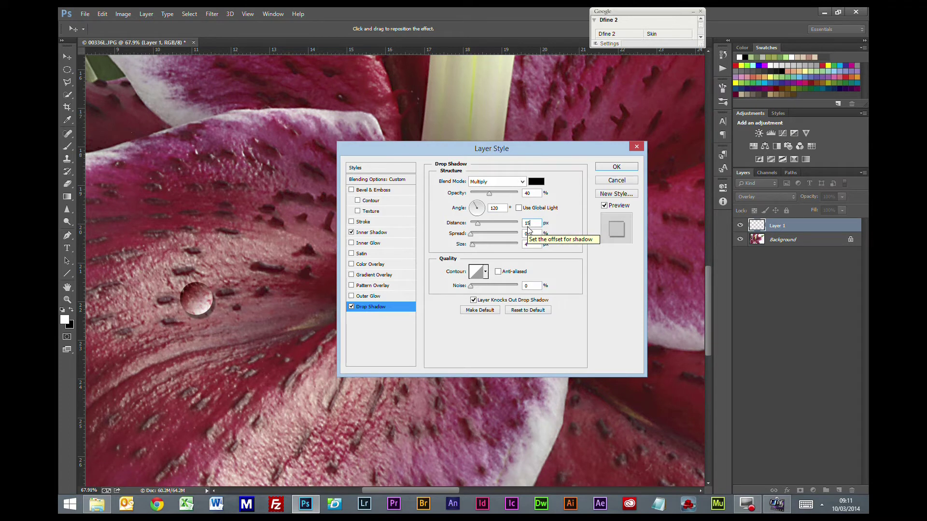
pyautogui.doubleClick(529, 244)
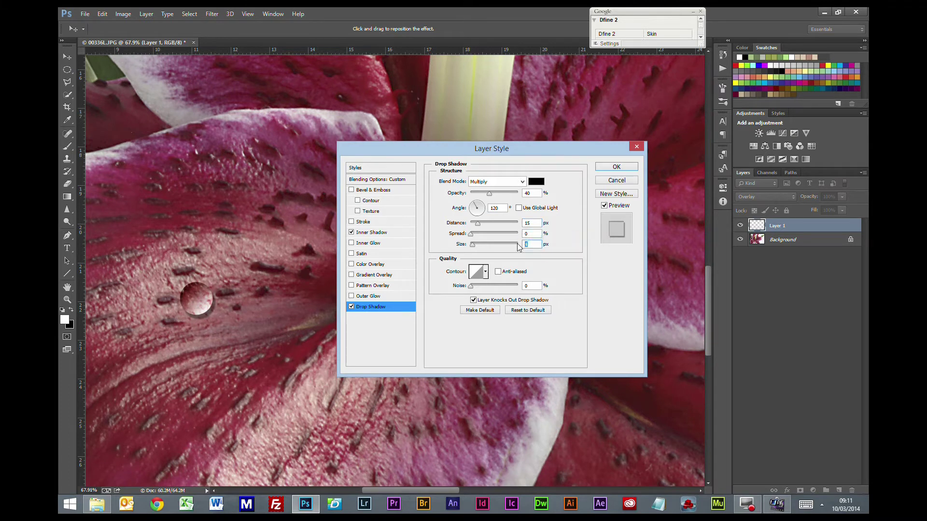
pyautogui.write('10')
# Change the Drop Shadow distance to 13 px and its angle to 127°
pyautogui.click(534, 224)
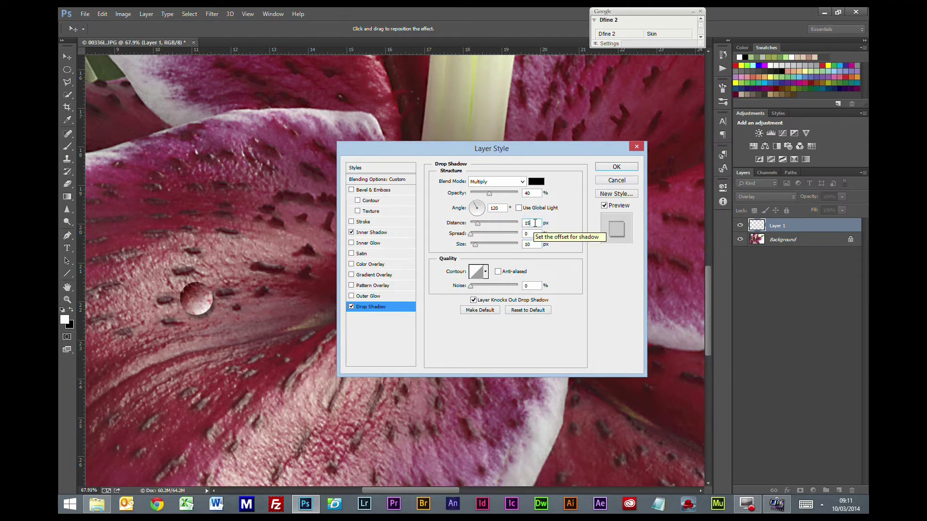
pyautogui.press('BackSpace')
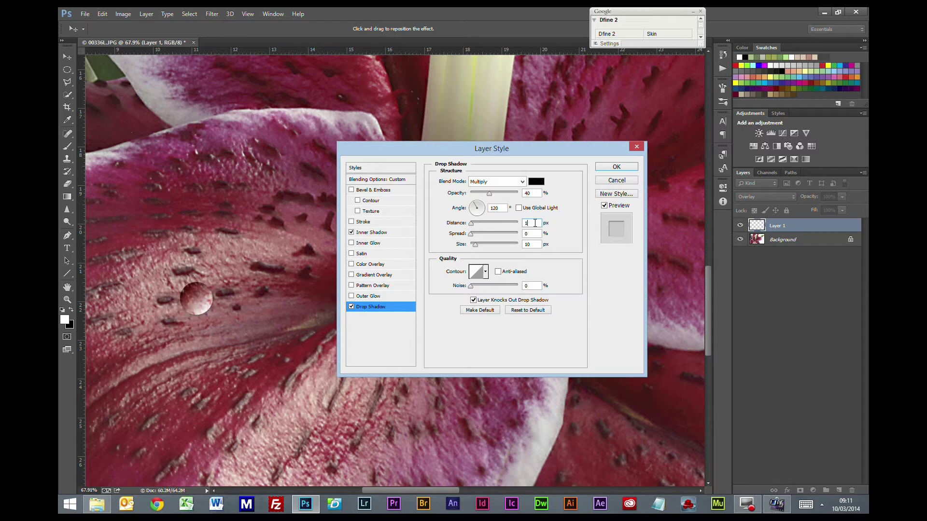
pyautogui.write('3')
pyautogui.doubleClick(497, 209)
pyautogui.write('127')
# Set the Inner Shadow angle to -30°, then go back to the Drop Shadow settings
pyautogui.click(373, 233)
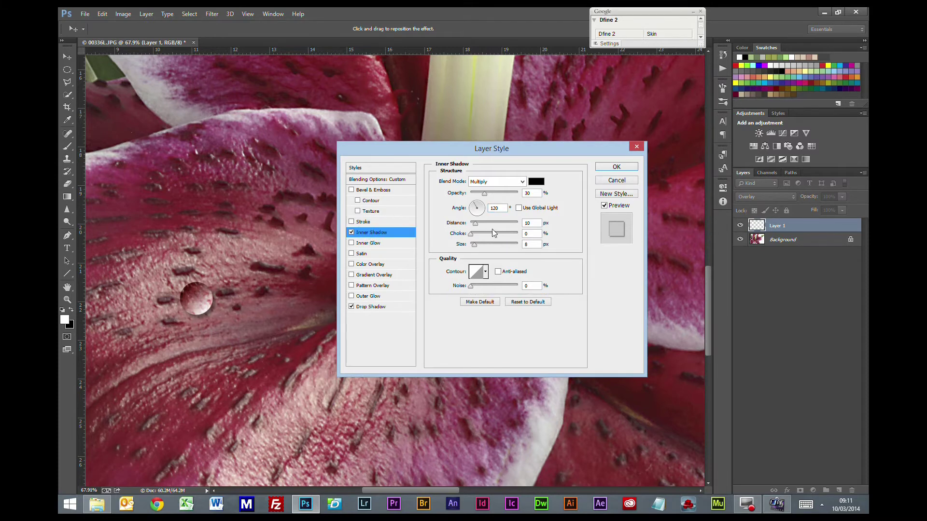
pyautogui.doubleClick(501, 208)
pyautogui.write('-30')
pyautogui.click(363, 308)
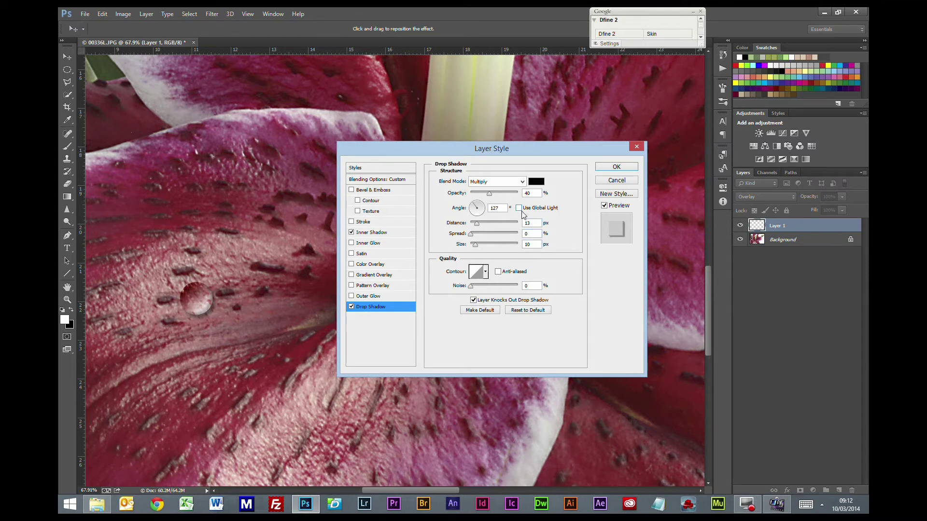
# Apply the layer styles and rename Layer 1 to 'Drop'
pyautogui.click(617, 167)
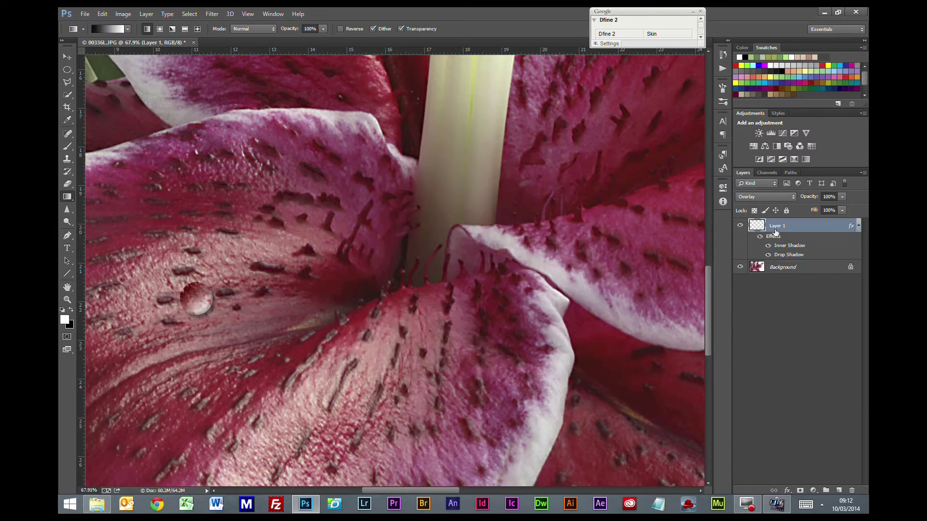
pyautogui.doubleClick(776, 226)
pyautogui.write('Drop')
pyautogui.click(831, 434)
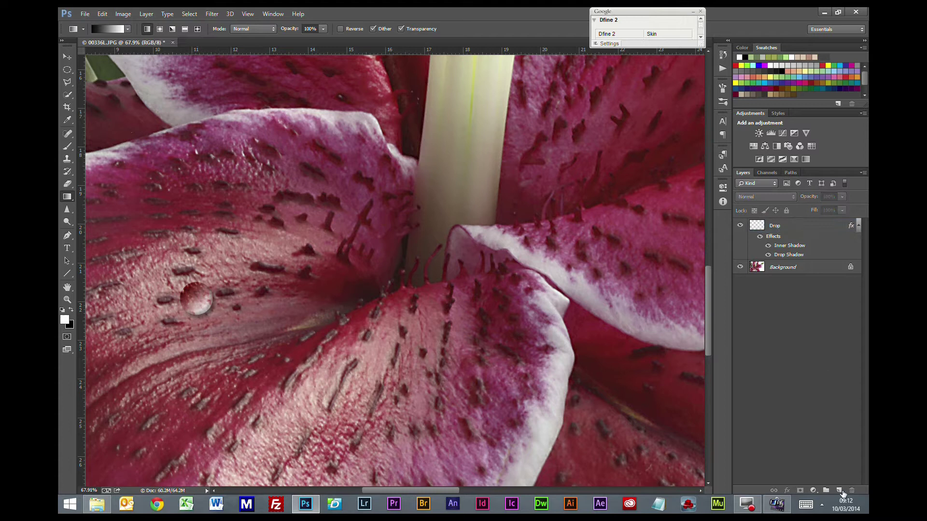
# Add a new empty layer above Drop and start naming it 'Highlight'
pyautogui.click(840, 490)
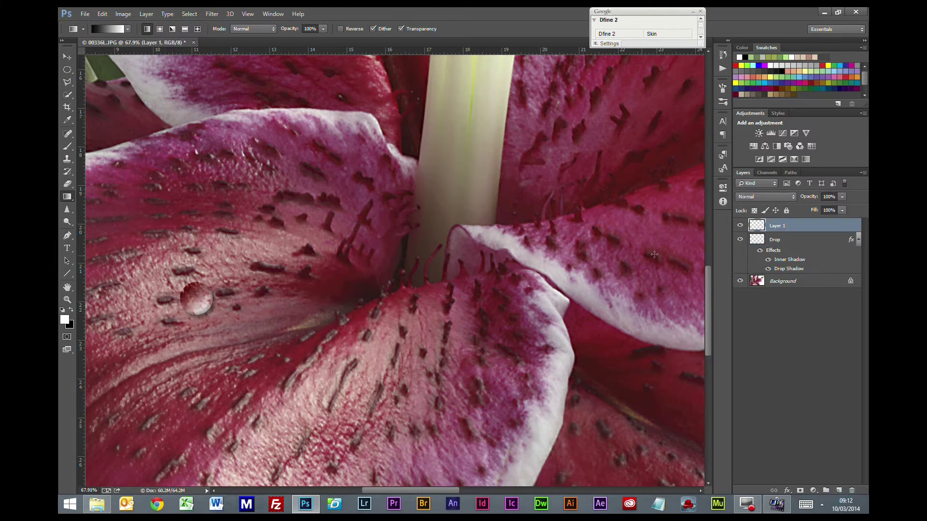
pyautogui.doubleClick(777, 226)
pyautogui.write('Highlight')
# Confirm the 'Highlight' name and paint a white highlight dot on the droplet with a larger brush
pyautogui.click(66, 146)
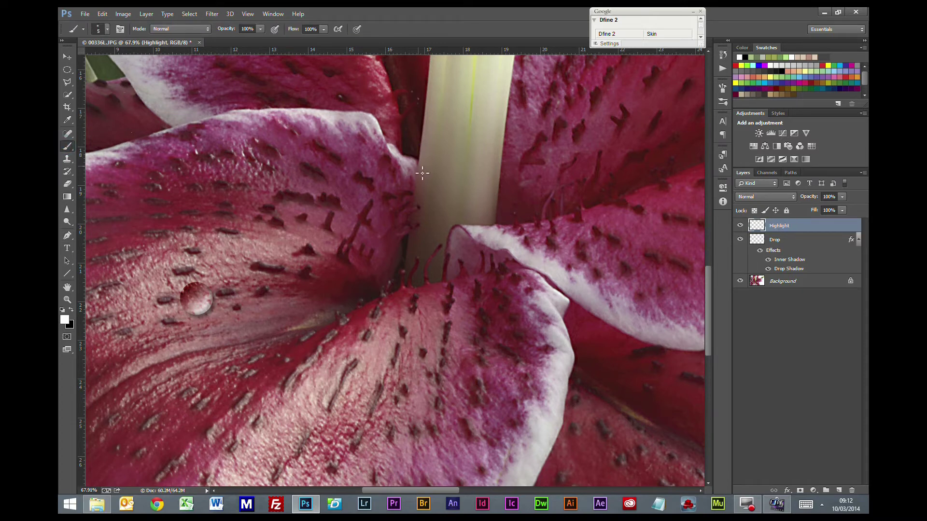
pyautogui.scroll(3, 198, 297)
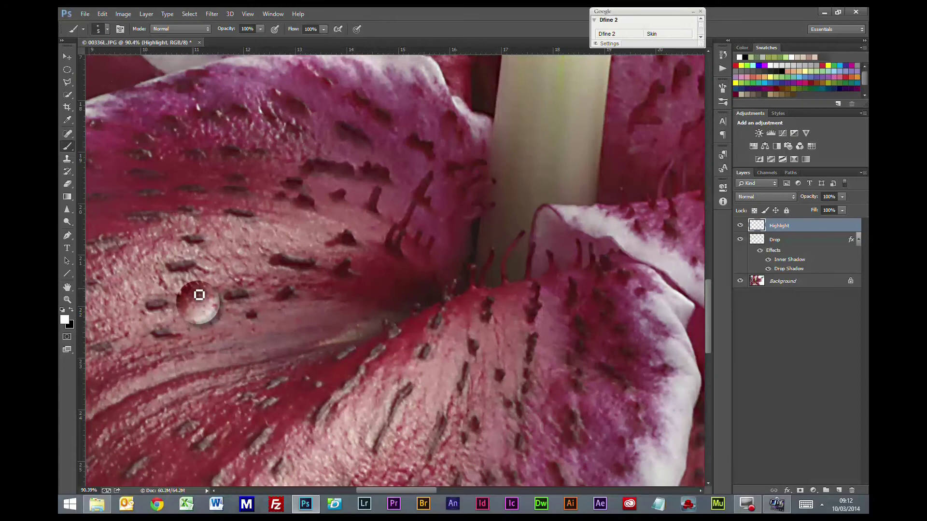
pyautogui.press(']')
pyautogui.press(']')
pyautogui.press(']')
pyautogui.press(']')
pyautogui.press(']')
pyautogui.click(191, 296)
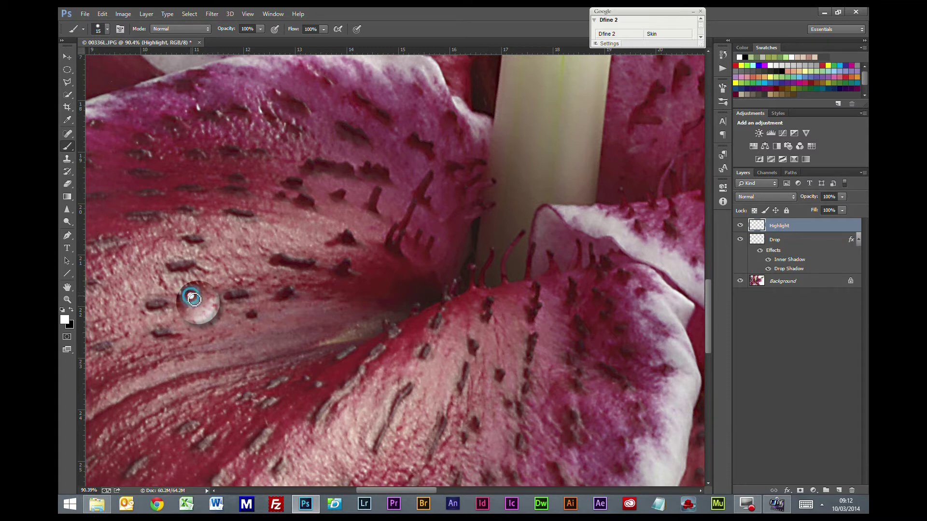
# Zoom out and reselect the Highlight layer
pyautogui.click(787, 364)
pyautogui.scroll(-5, 528, 389)
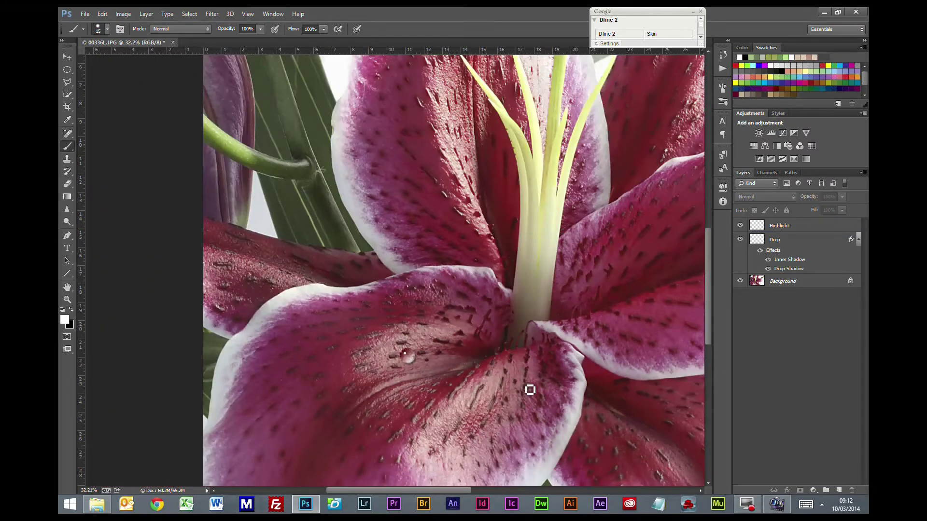
pyautogui.scroll(-3, 529, 390)
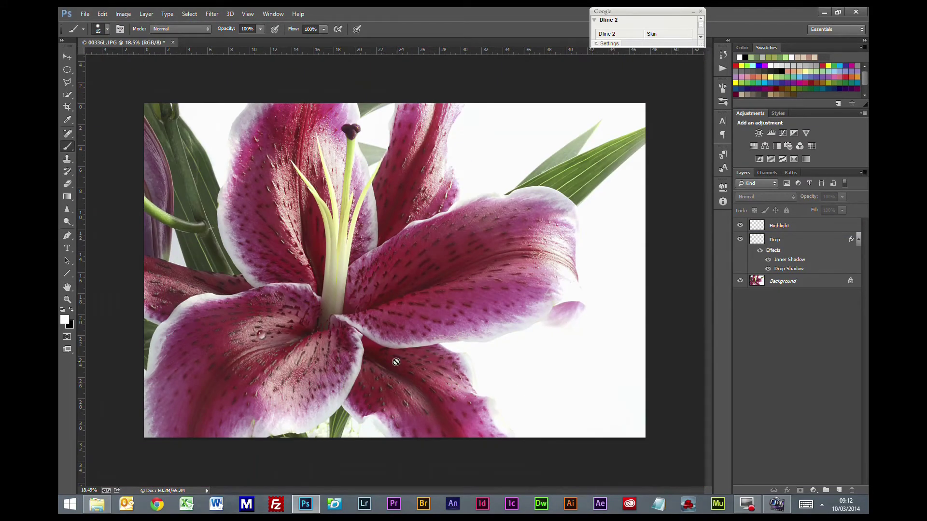
pyautogui.scroll(2, 299, 355)
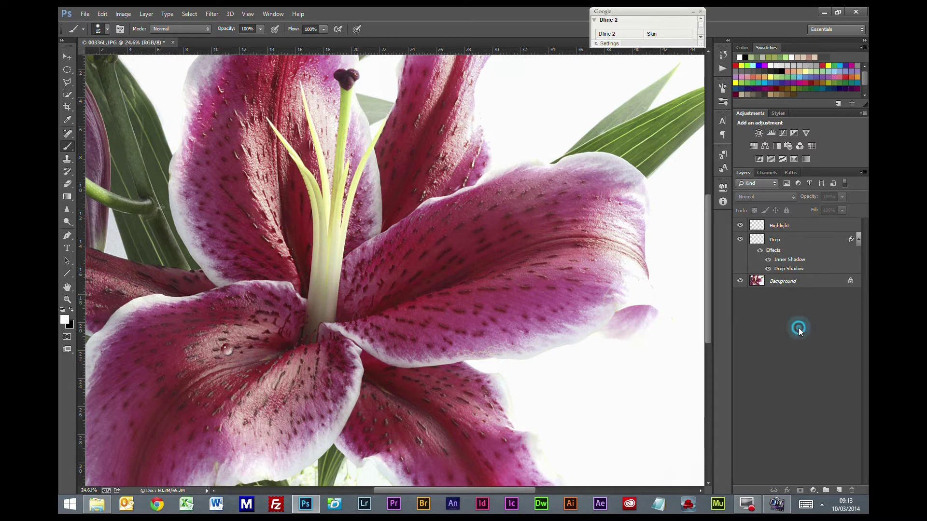
pyautogui.click(799, 227)
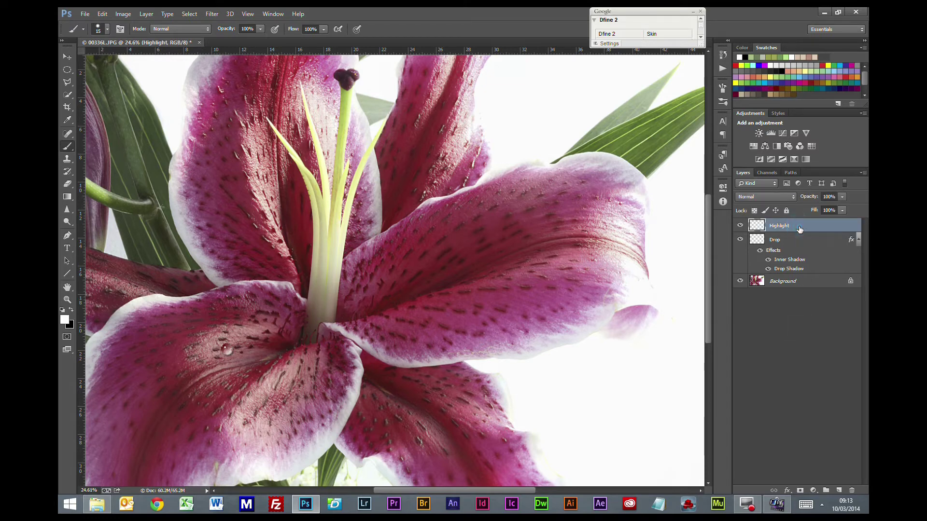
# Group the Highlight and Drop layers as 'Droplet' and duplicate the group
pyautogui.keyDown('shift'); pyautogui.click(785, 244); pyautogui.keyUp('shift')
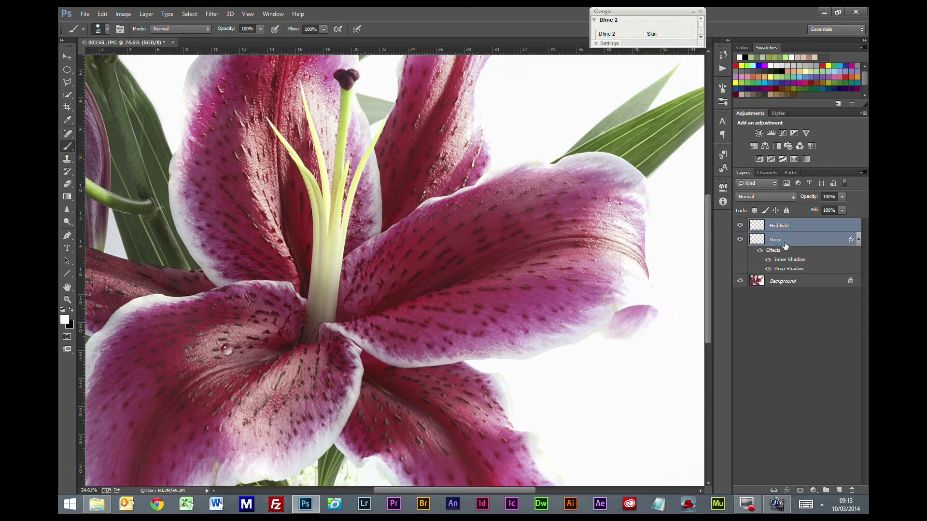
pyautogui.hotkey('ctrl', 'g')
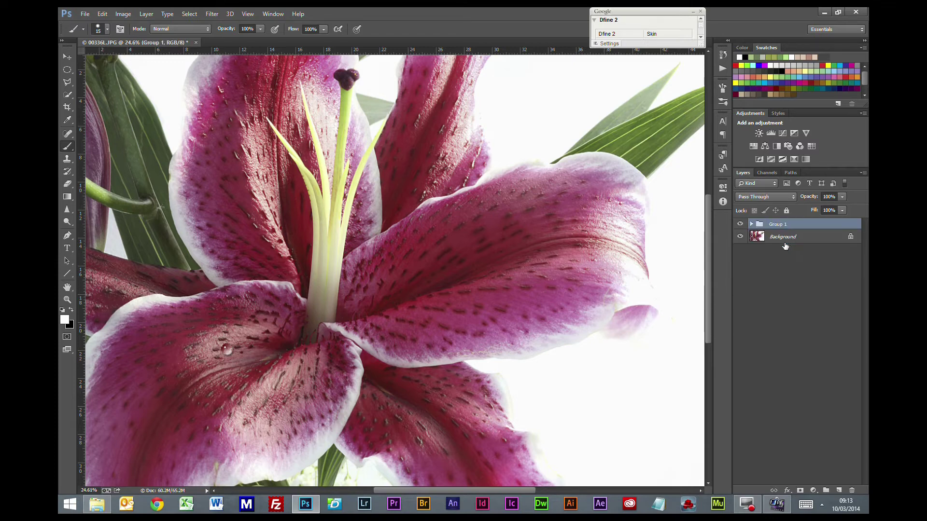
pyautogui.doubleClick(777, 224)
pyautogui.write('Drop')
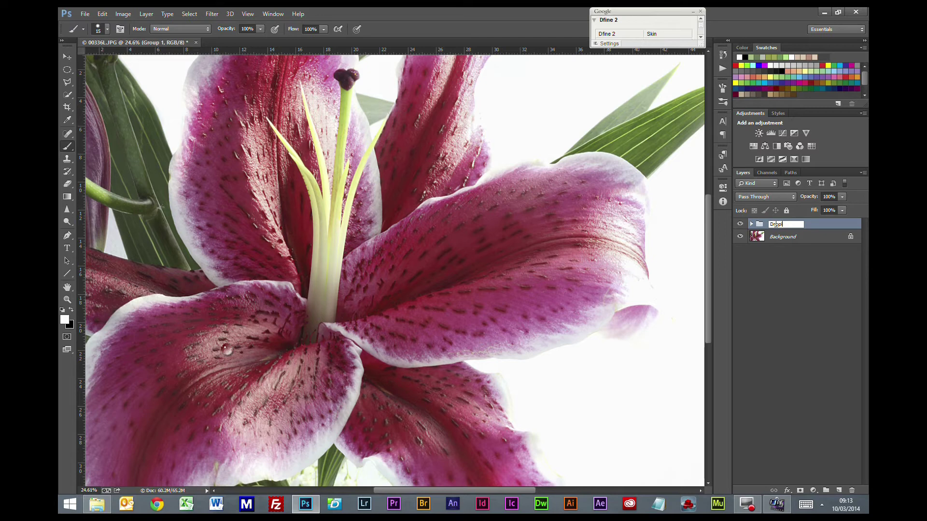
pyautogui.write('let')
pyautogui.click(785, 269)
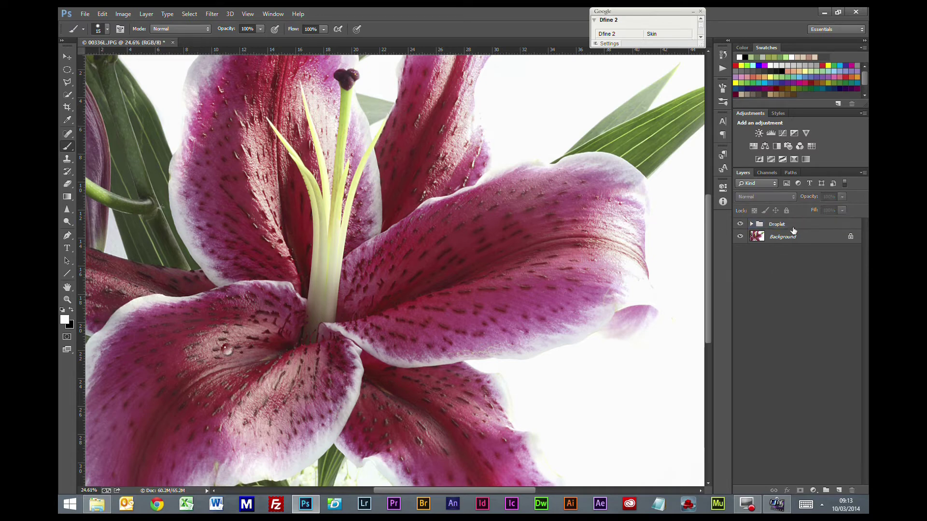
pyautogui.click(792, 228)
pyautogui.hotkey('ctrl', 'j')
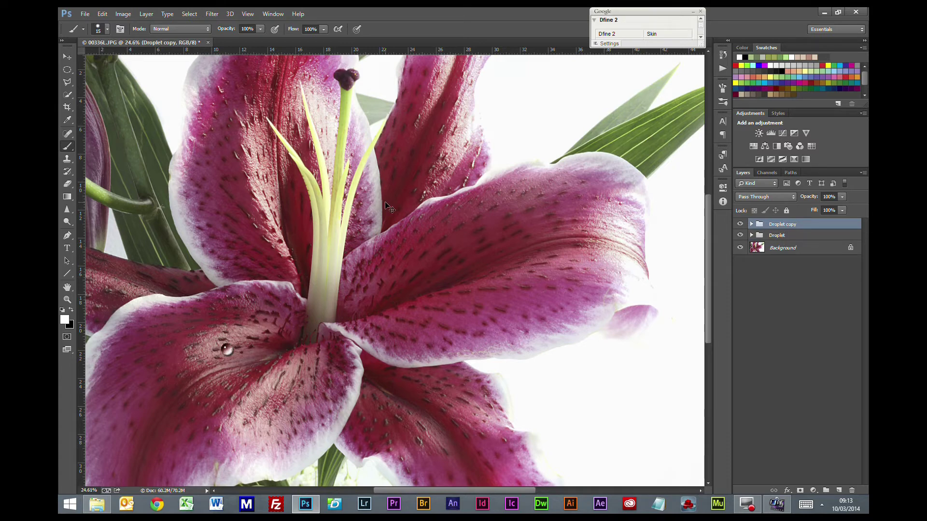
# Move the Droplet copy below and to the right of the original droplet
pyautogui.hotkey('ctrl', 't')
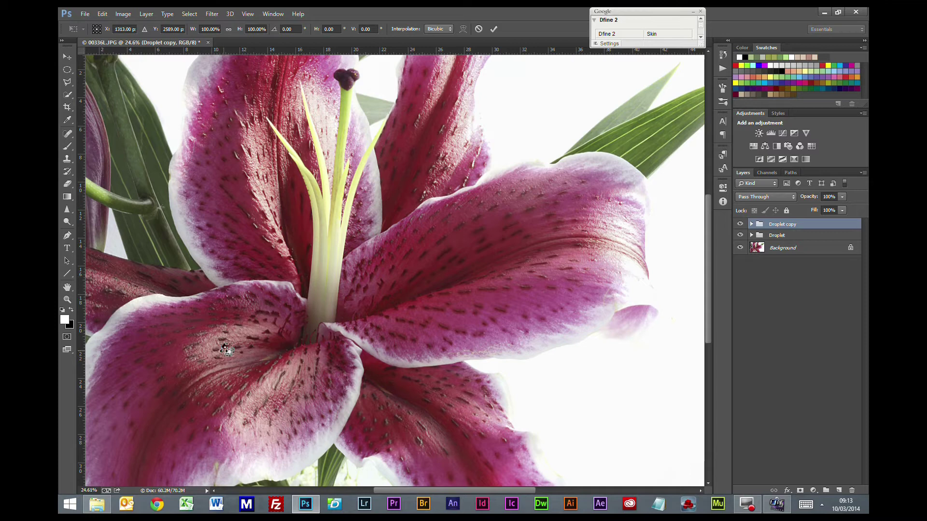
pyautogui.scroll(5, 221, 348)
pyautogui.scroll(1, 222, 423)
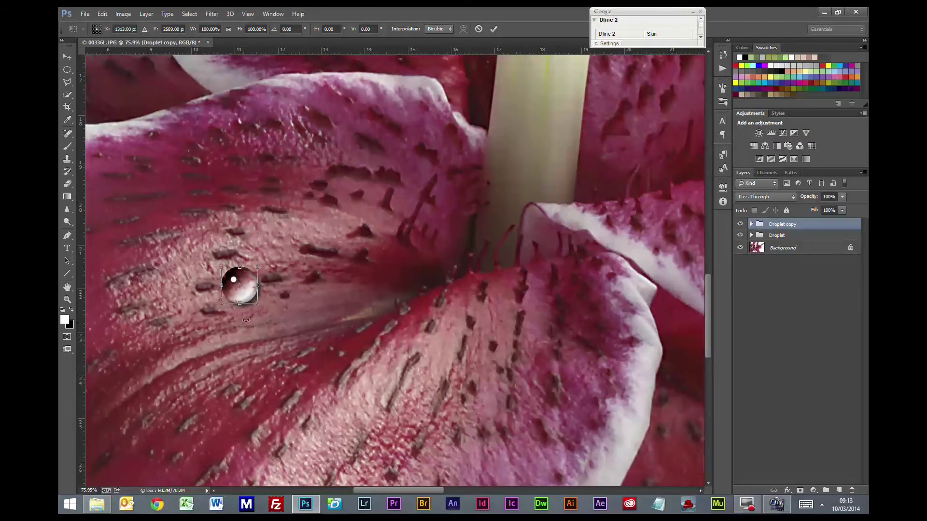
pyautogui.moveTo(245, 295); pyautogui.dragTo(277, 306)
pyautogui.press('Return')
pyautogui.press('b')
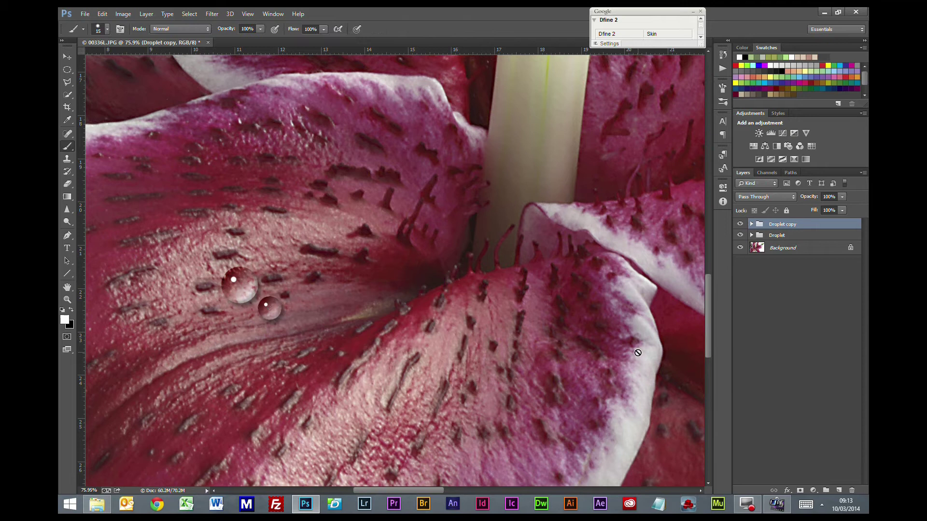
# Duplicate it, scale the third droplet to about 72% and place it below left
pyautogui.hotkey('ctrl', 'j')
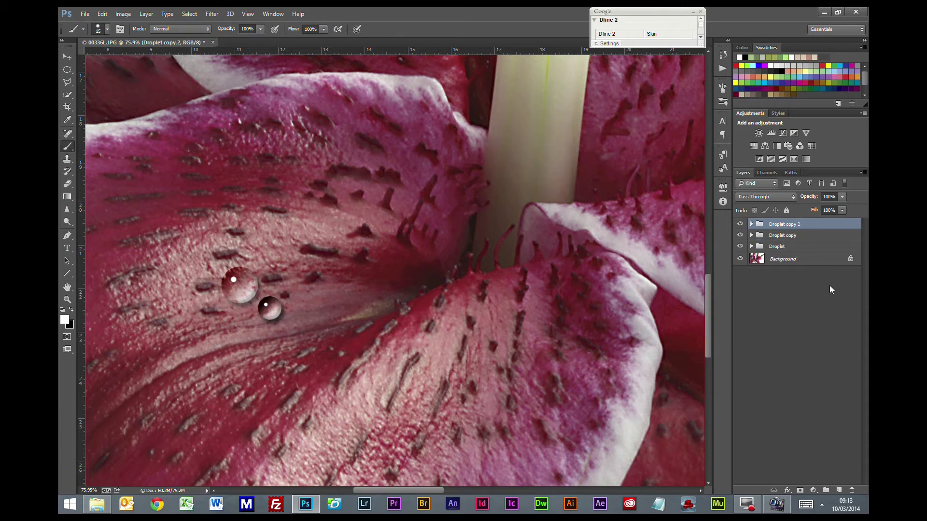
pyautogui.hotkey('ctrl', 't')
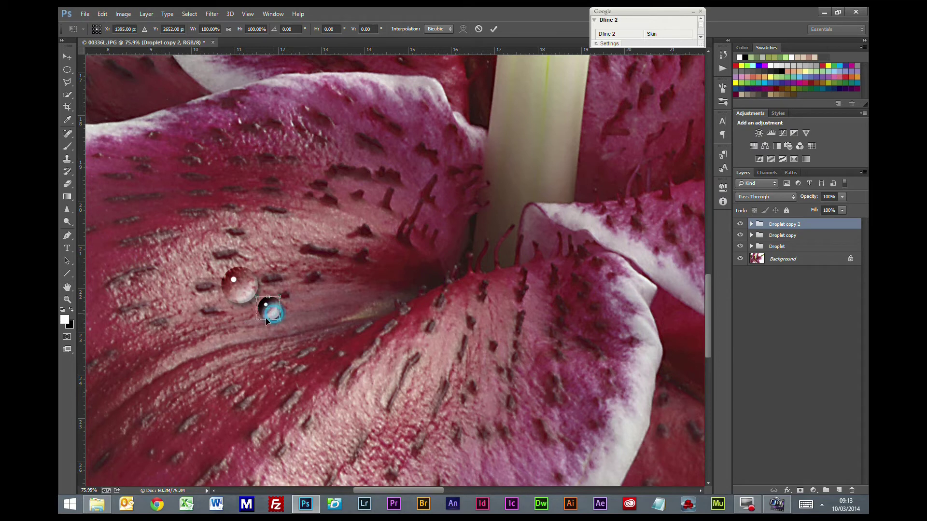
pyautogui.moveTo(267, 320); pyautogui.dragTo(244, 328)
pyautogui.press('Return')
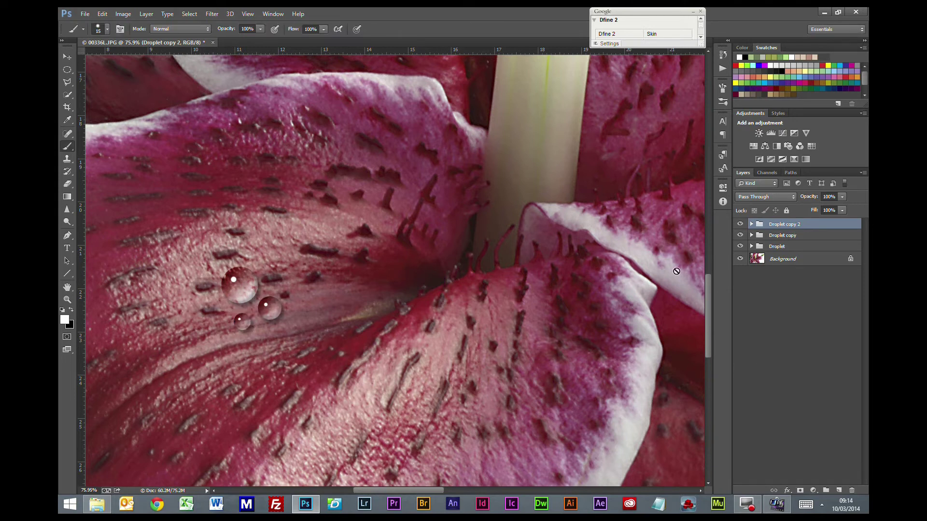
# Duplicate the Droplet copy group and drag the new droplet down-left of the others
pyautogui.click(789, 240)
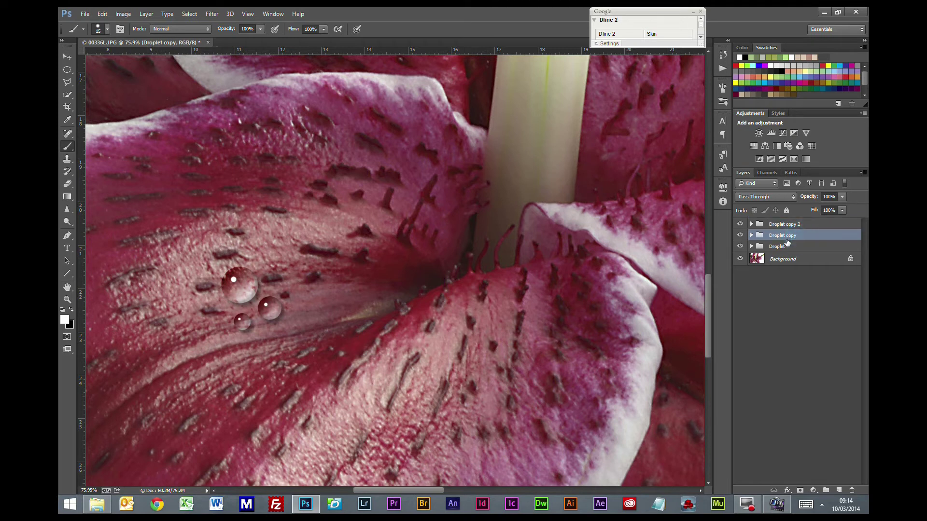
pyautogui.hotkey('ctrl', 'j')
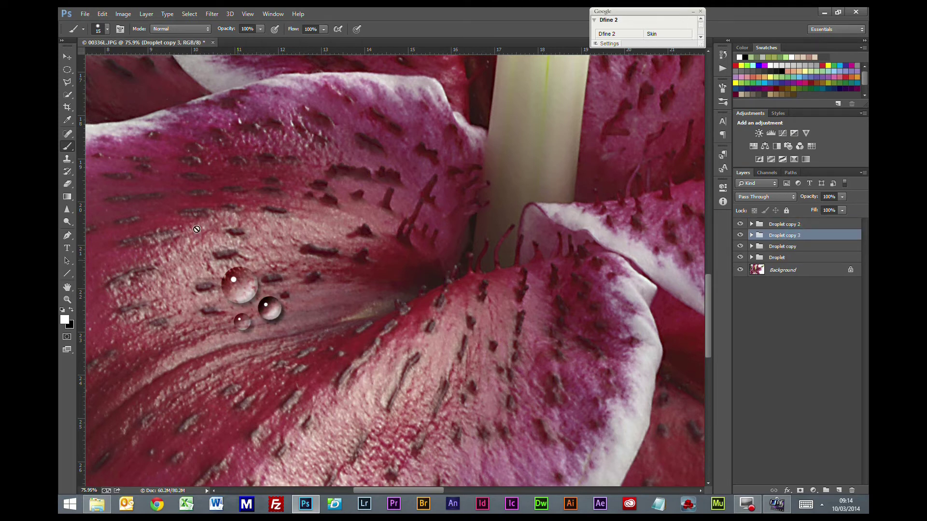
pyautogui.click(67, 57)
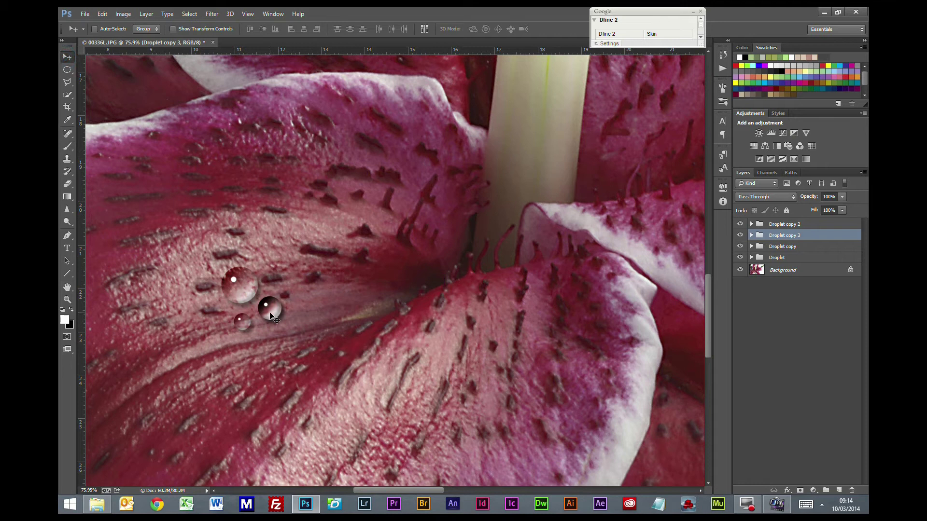
pyautogui.moveTo(263, 315); pyautogui.dragTo(214, 349)
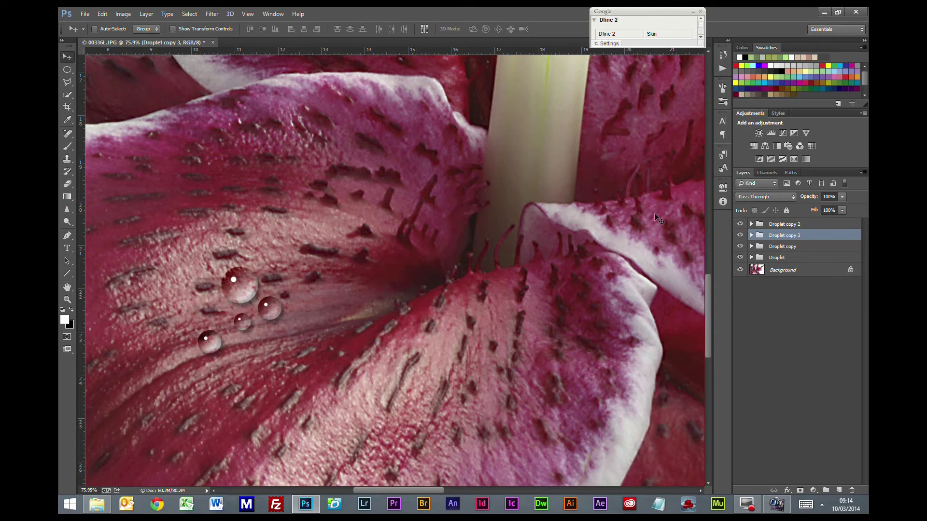
# Expand Droplet copy 3, select its Drop layer, and open Filter > Liquify
pyautogui.click(751, 236)
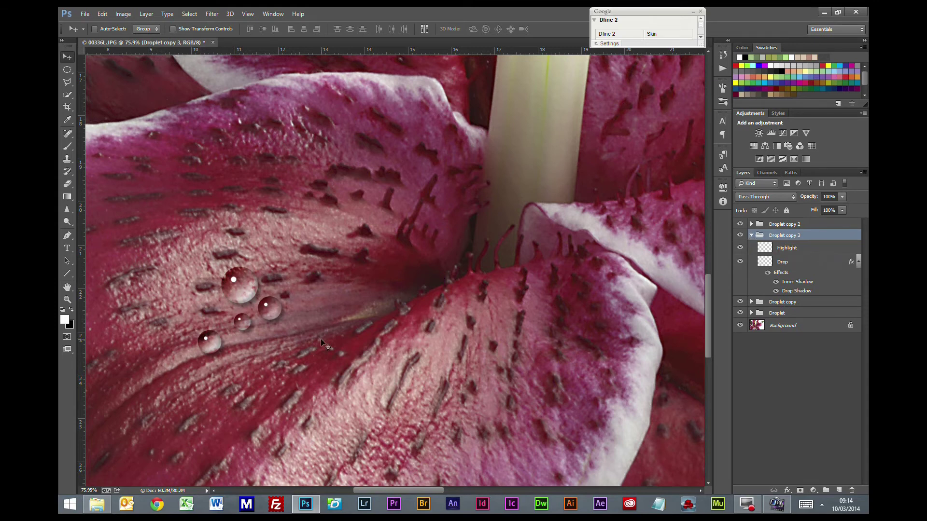
pyautogui.click(785, 262)
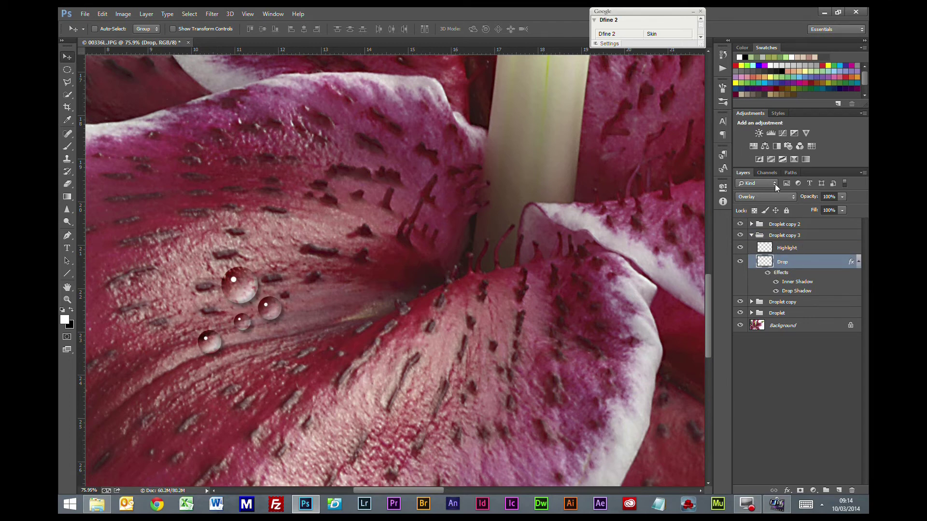
pyautogui.click(215, 14)
pyautogui.click(223, 88)
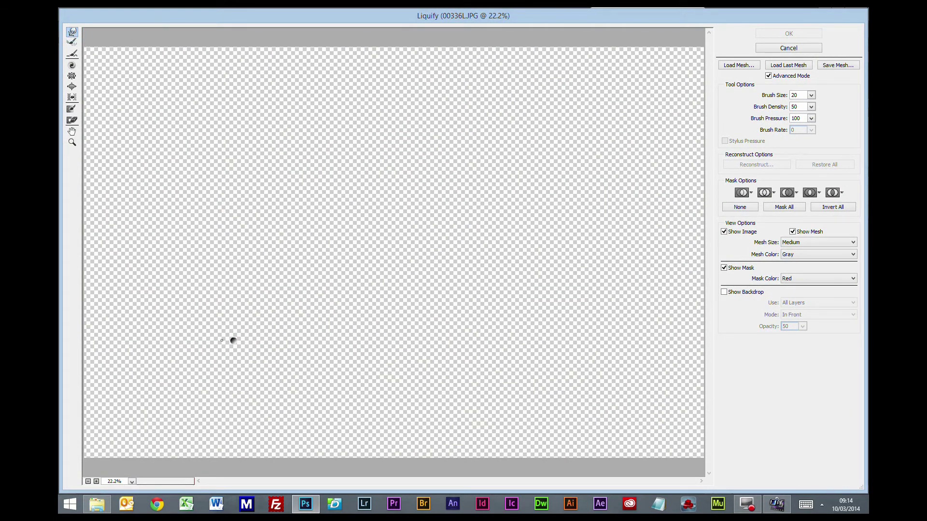
# Zoom the Liquify preview in on the lowest droplet and enlarge the warp brush
pyautogui.click(96, 482)
pyautogui.click(97, 482)
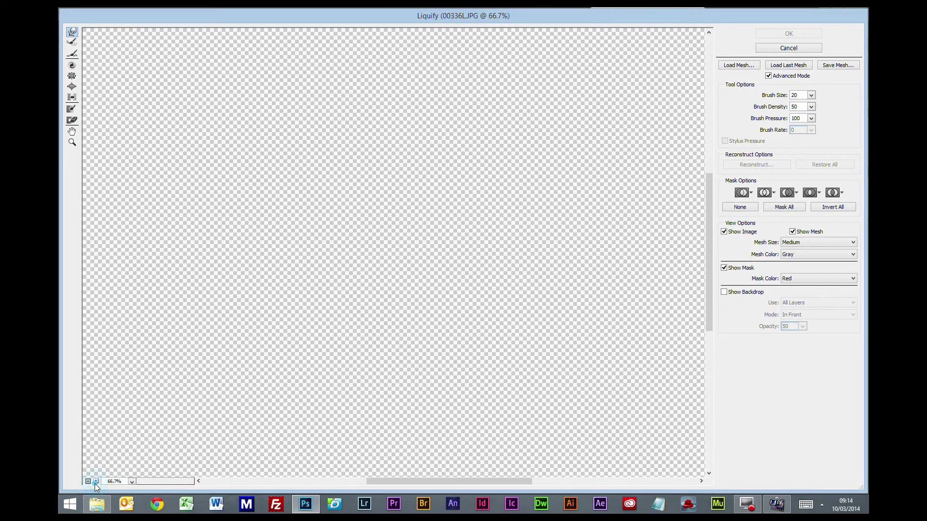
pyautogui.moveTo(166, 383); pyautogui.dragTo(330, 372)
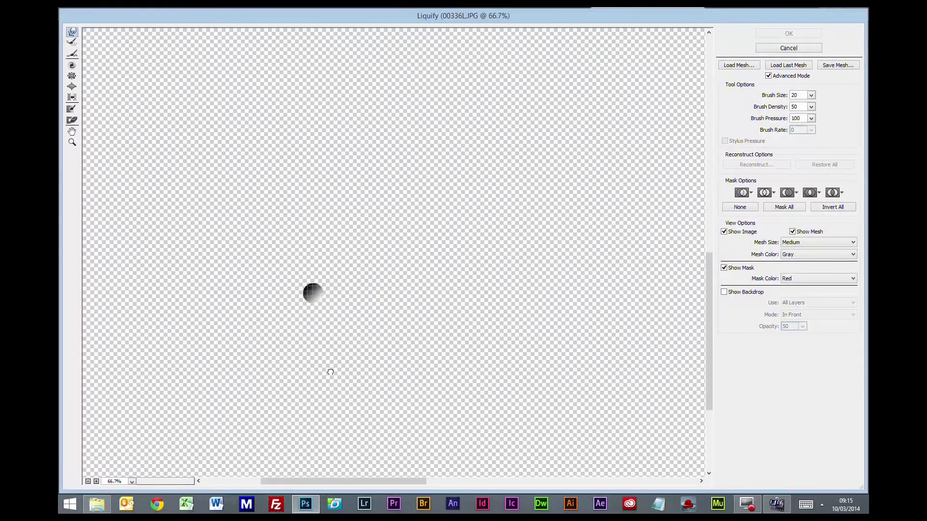
pyautogui.click(96, 482)
pyautogui.click(96, 482)
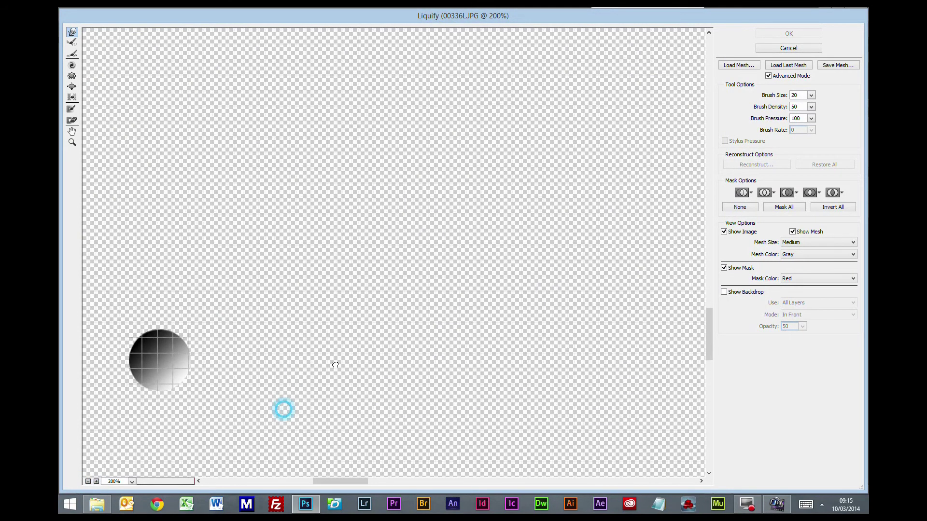
pyautogui.moveTo(283, 407); pyautogui.dragTo(426, 343)
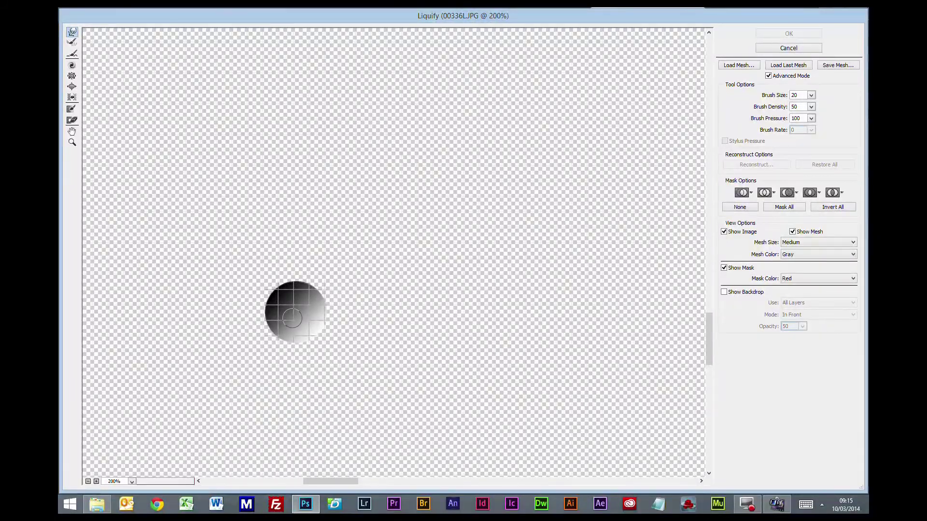
pyautogui.press(']')
pyautogui.press(']')
pyautogui.press(']')
pyautogui.press(']')
pyautogui.press(']')
pyautogui.press(']')
pyautogui.press(']')
pyautogui.press(']')
pyautogui.press(']')
pyautogui.press(']')
pyautogui.press(']')
pyautogui.press(']')
pyautogui.press(']')
pyautogui.press(']')
pyautogui.press(']')
pyautogui.press(']')
pyautogui.press(']')
pyautogui.press(']')
pyautogui.press(']')
pyautogui.press(']')
pyautogui.press(']')
pyautogui.press(']')
pyautogui.press(']')
pyautogui.press(']')
pyautogui.press(']')
# Push the droplet upward with Forward Warp into a pointed teardrop and apply Liquify
pyautogui.moveTo(296, 310); pyautogui.dragTo(294, 209)
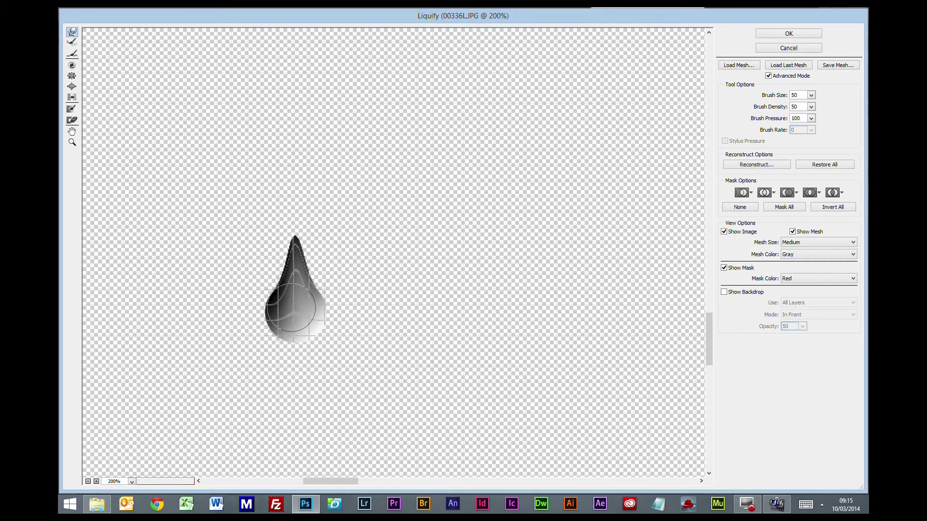
pyautogui.click(290, 295)
pyautogui.moveTo(290, 296); pyautogui.dragTo(287, 242)
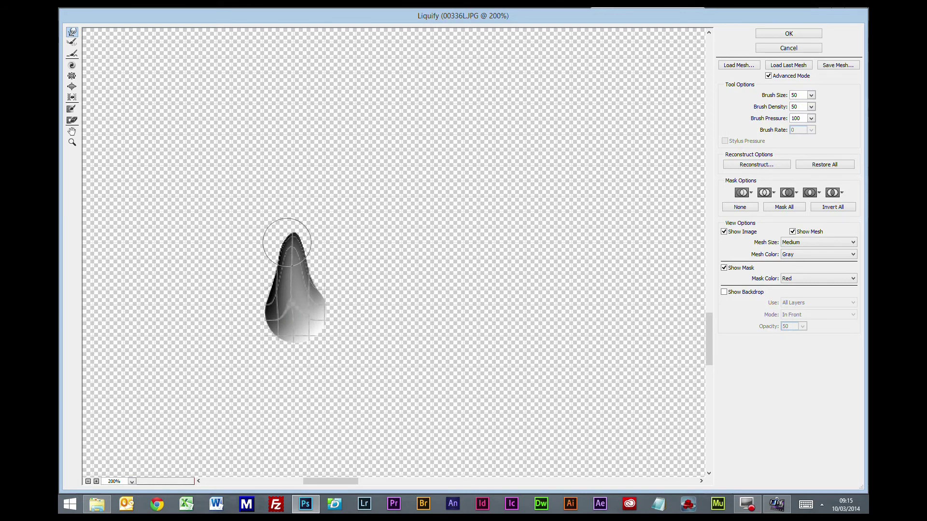
pyautogui.click(787, 35)
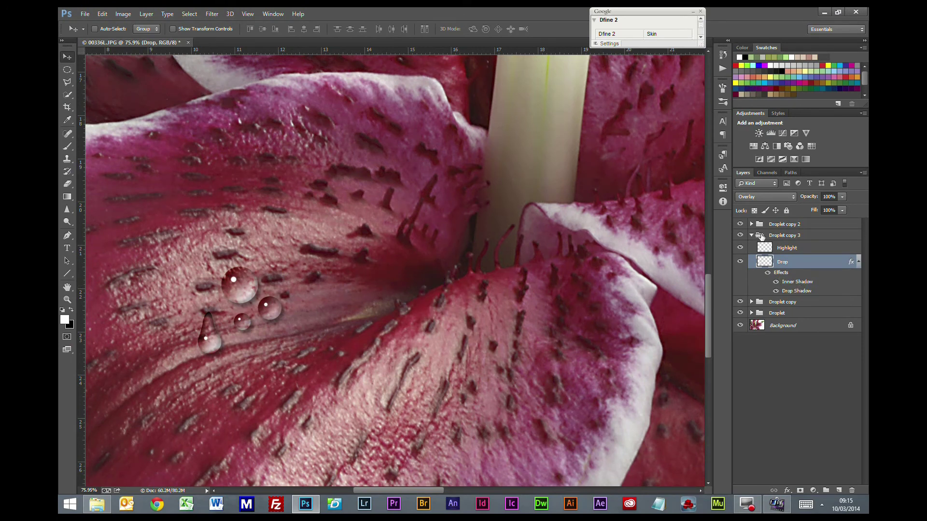
# Free-transform the Droplet copy 3 group smaller and set it just below the round droplets
pyautogui.click(752, 237)
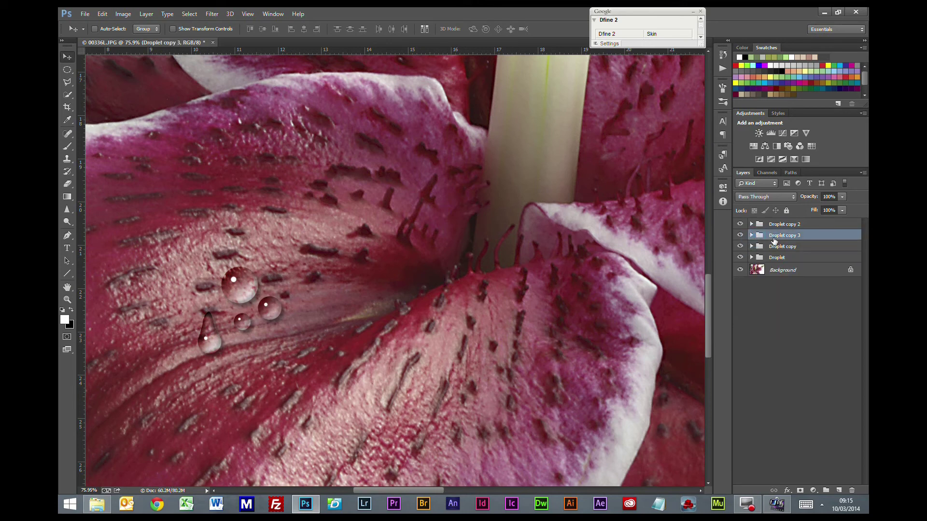
pyautogui.hotkey('ctrl', 't')
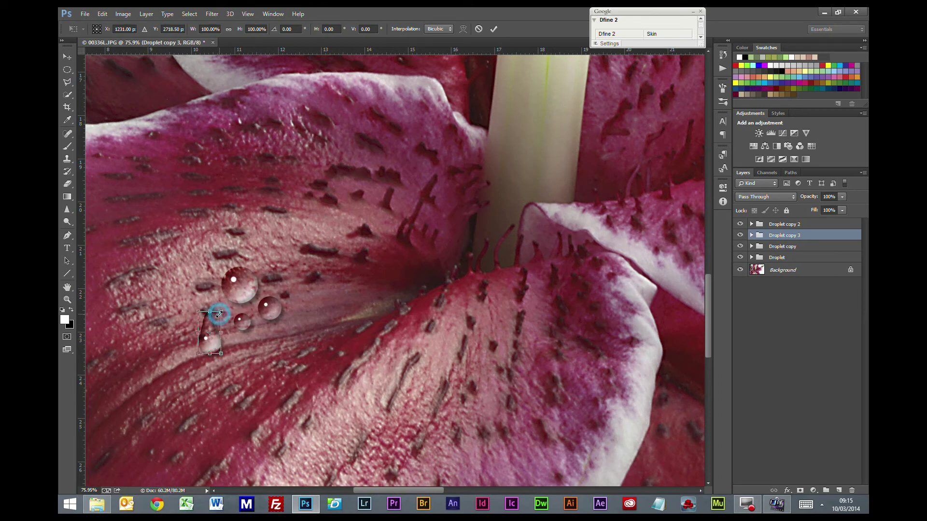
pyautogui.moveTo(220, 312); pyautogui.dragTo(261, 356)
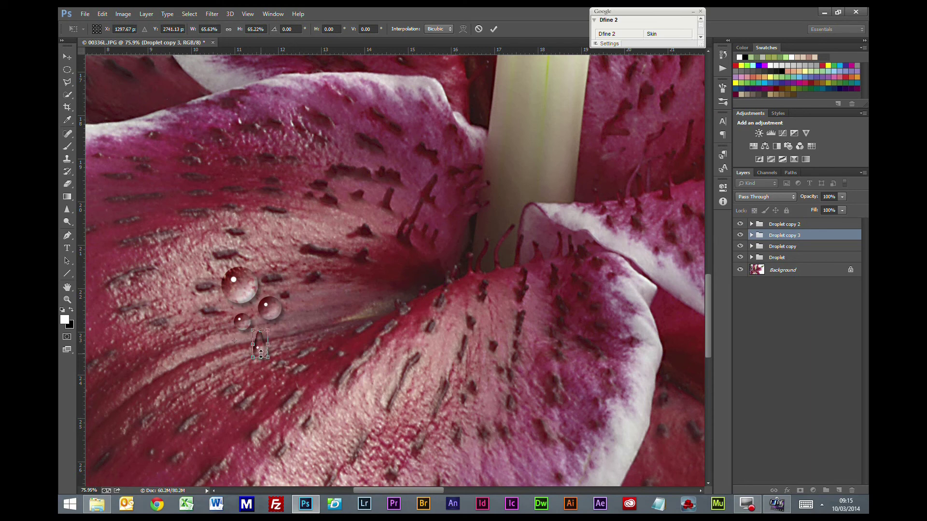
pyautogui.press('Return')
pyautogui.scroll(-4, 347, 372)
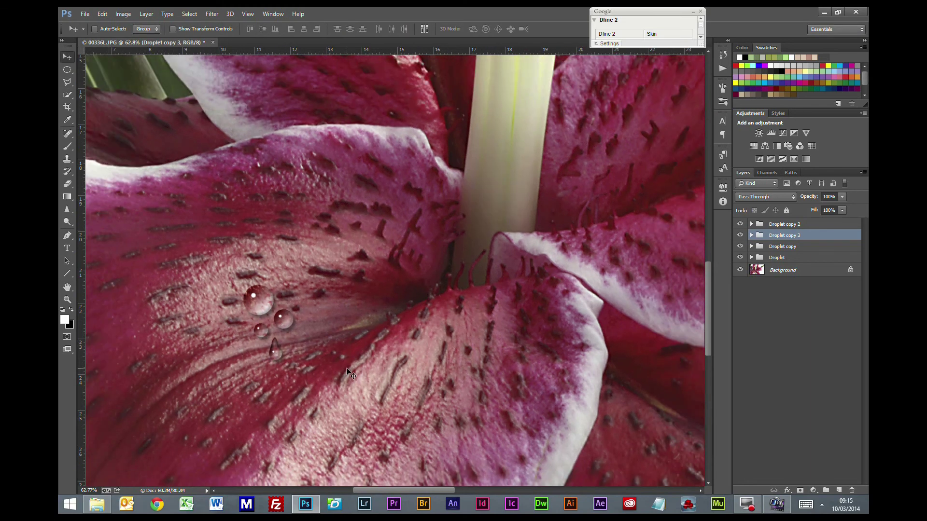
pyautogui.scroll(-2, 348, 371)
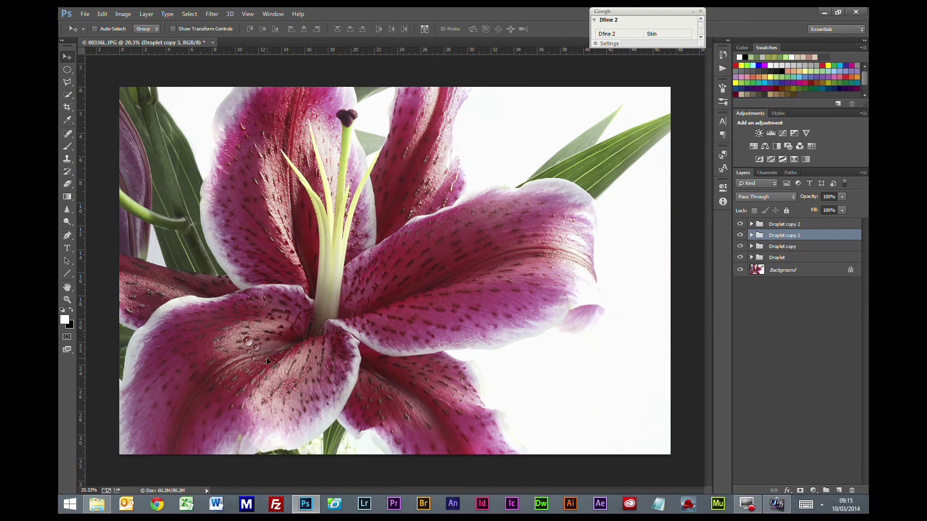
pyautogui.hotkey('ctrl', '+')
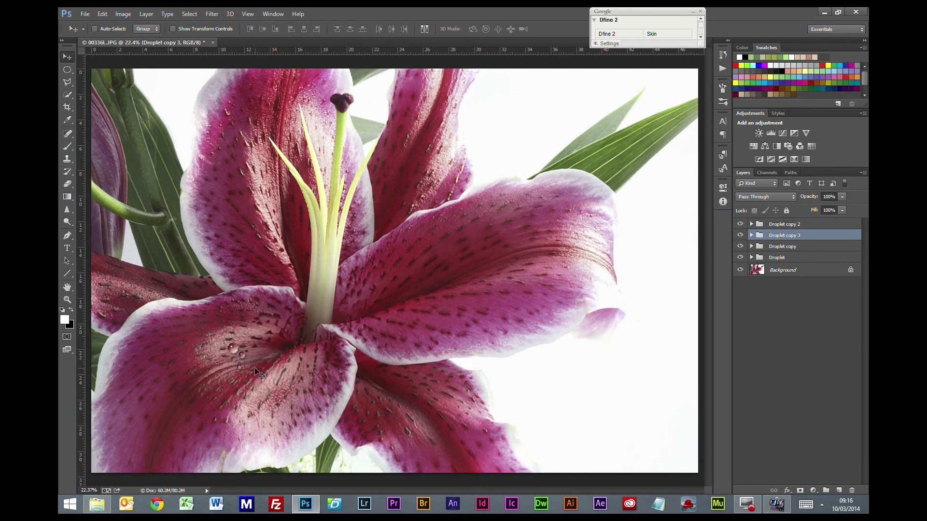
pyautogui.scroll(2, 257, 373)
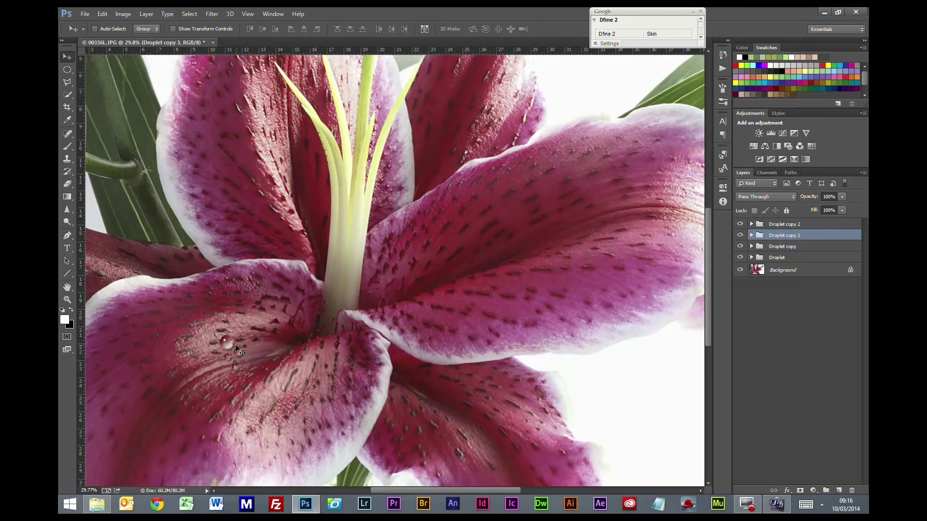
pyautogui.scroll(-3, 285, 386)
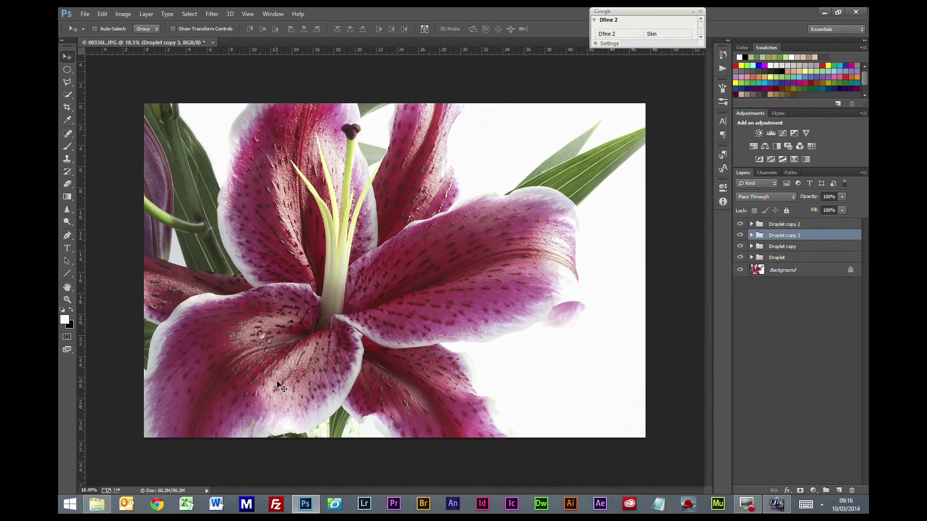
pyautogui.scroll(-2, 281, 388)
pyautogui.scroll(3, 281, 388)
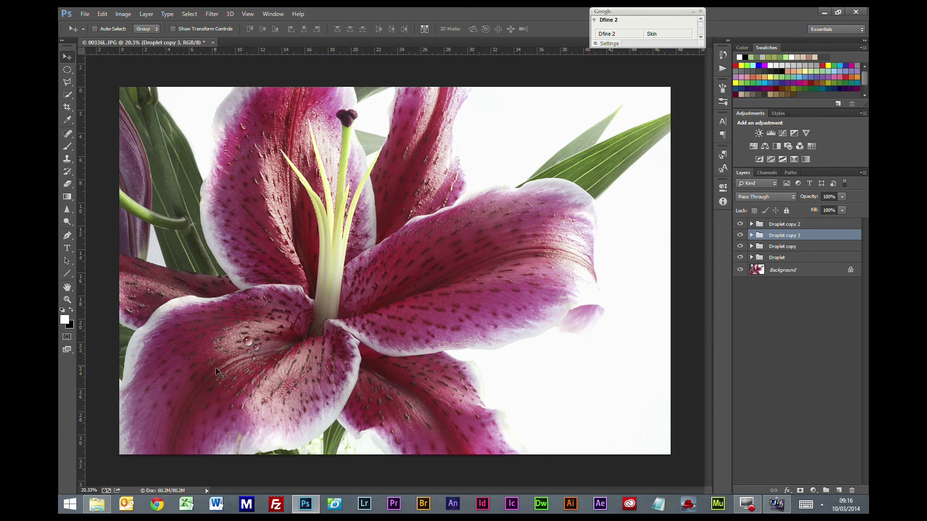
pyautogui.scroll(1, 285, 373)
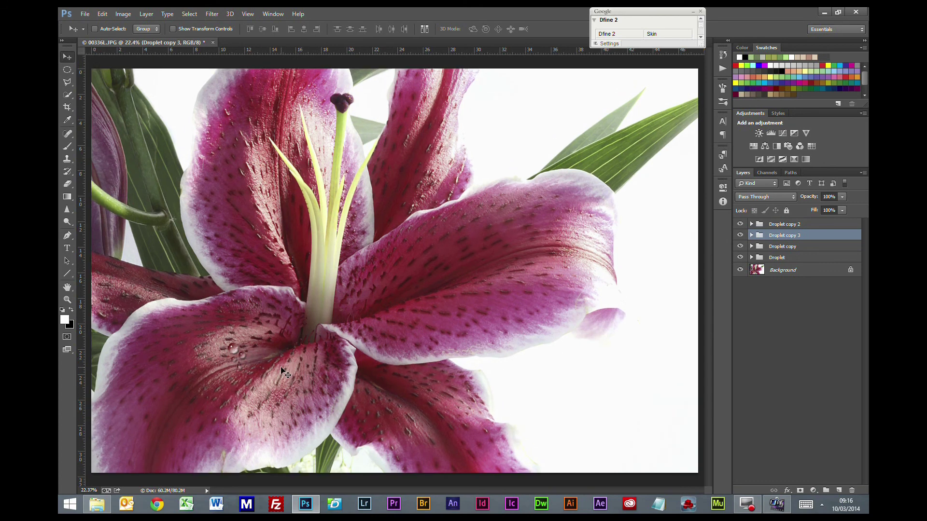